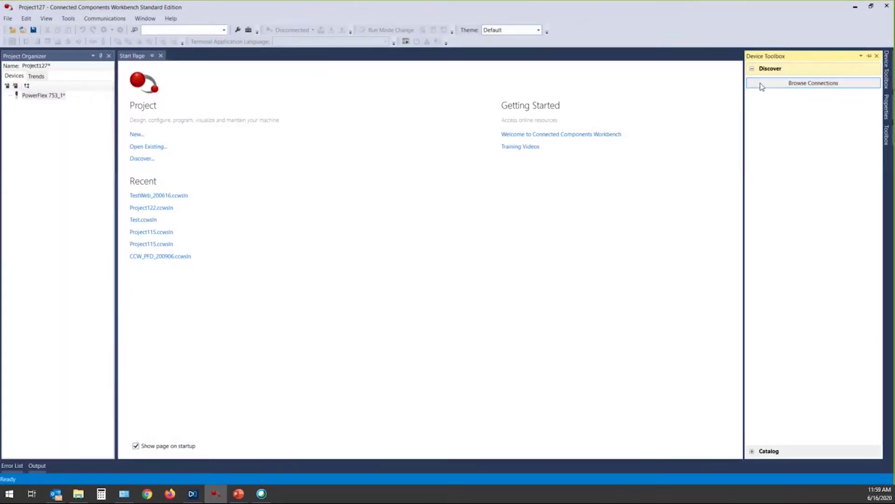
Discover the 01, AB DSI drive on the AB_DF1-1 Data Highway Plus connection and add it to the project.
left_click(762, 85)
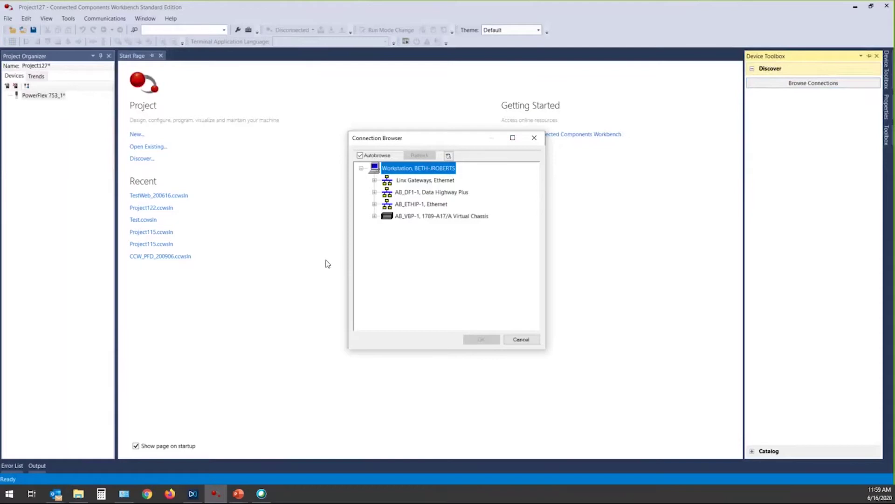
left_click(375, 193)
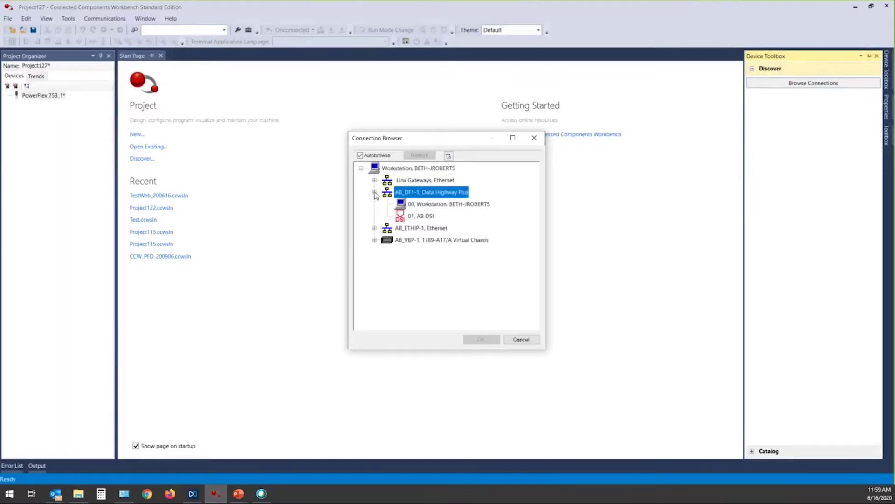
left_click(420, 216)
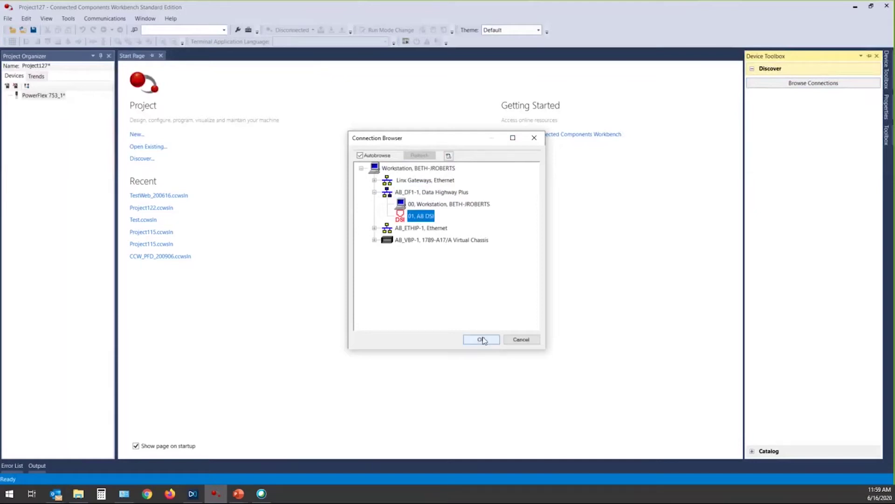
left_click(481, 340)
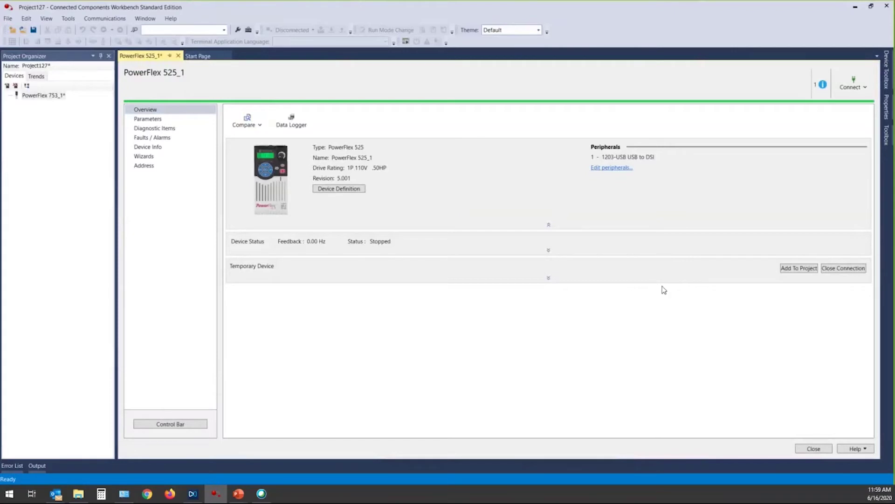
left_click(791, 270)
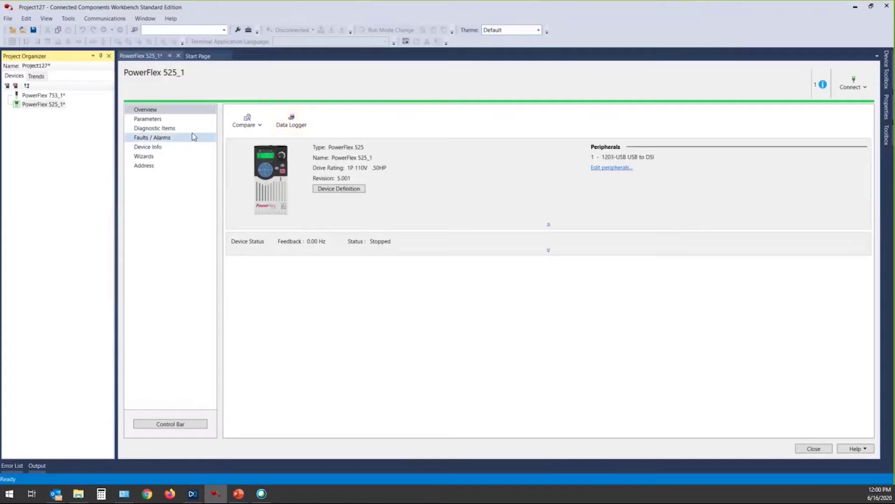
Start the PowerFlex 525 Startup Wizard and reset all settings to factory defaults, including the custom parameter group.
left_click(150, 159)
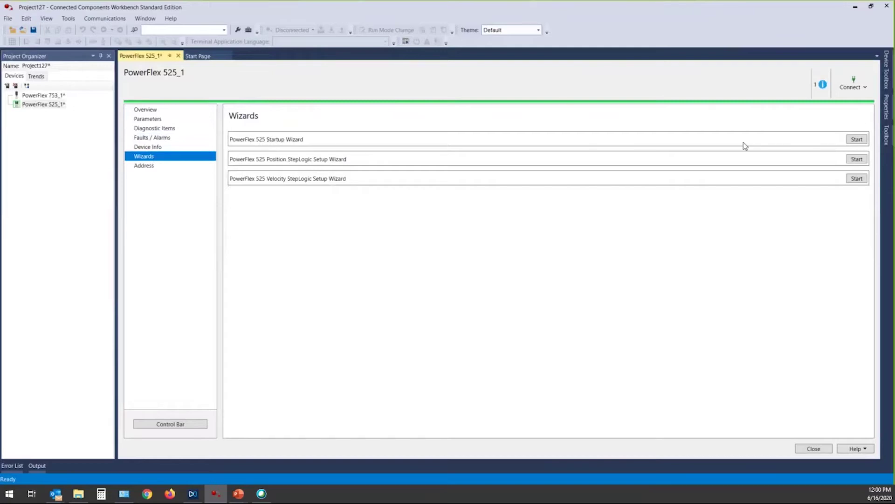
left_click(857, 140)
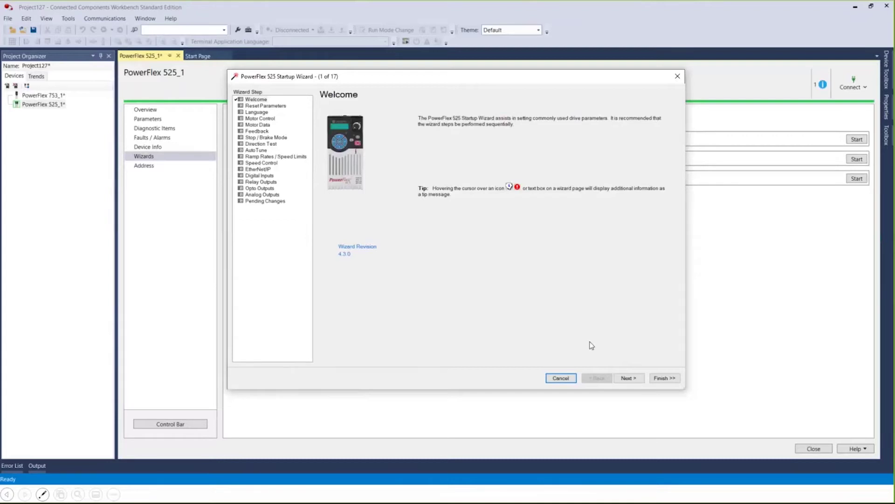
left_click(629, 379)
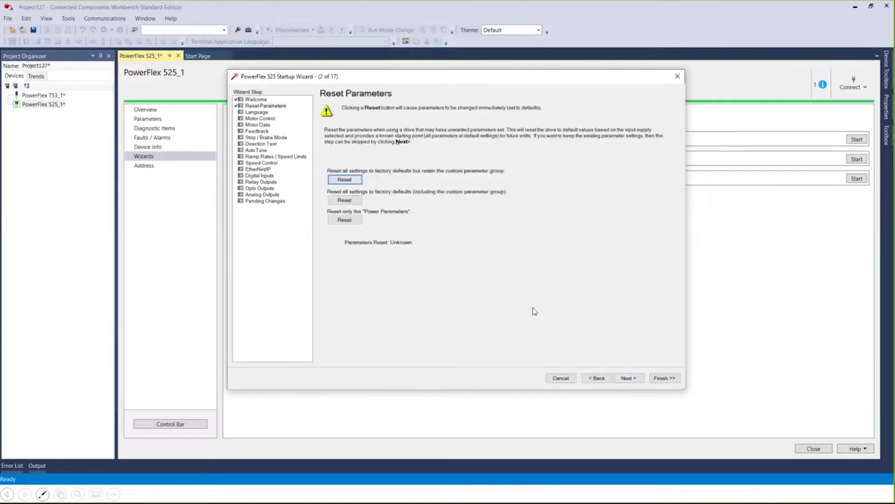
left_click(359, 198)
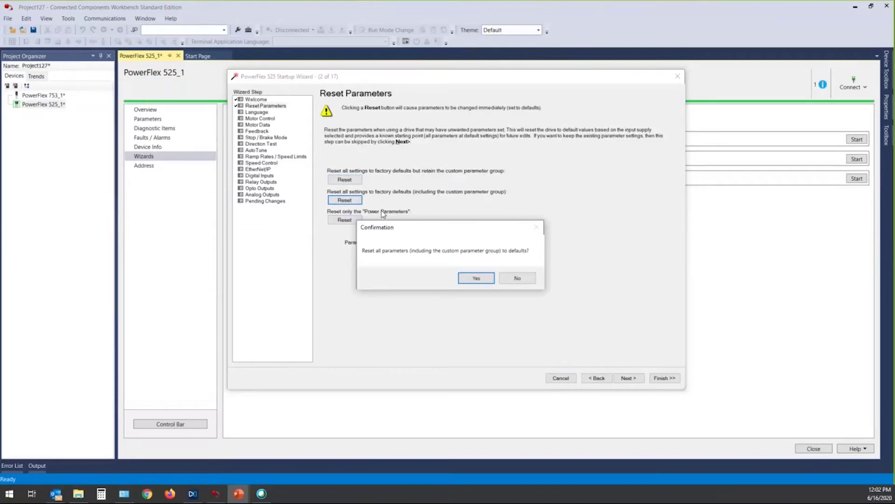
left_click(469, 278)
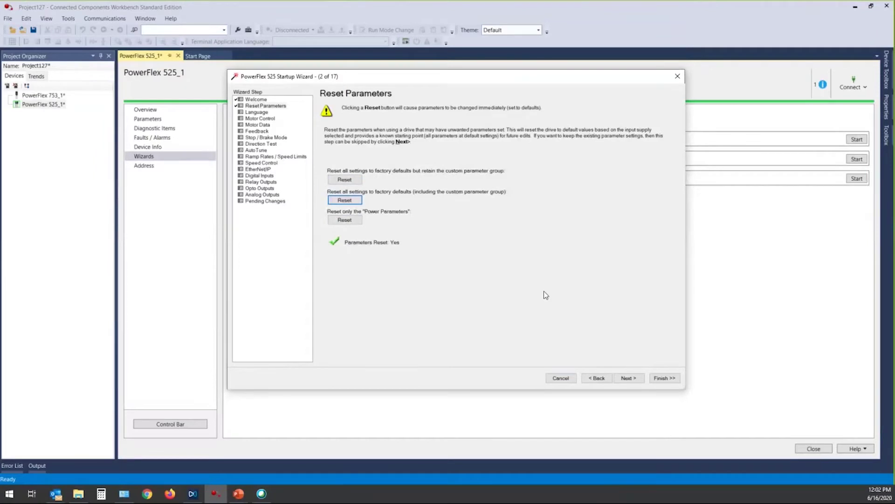
Keep the drive language English and set motor control to V/Hz torque performance mode with Custom V/Hz boost.
left_click(629, 378)
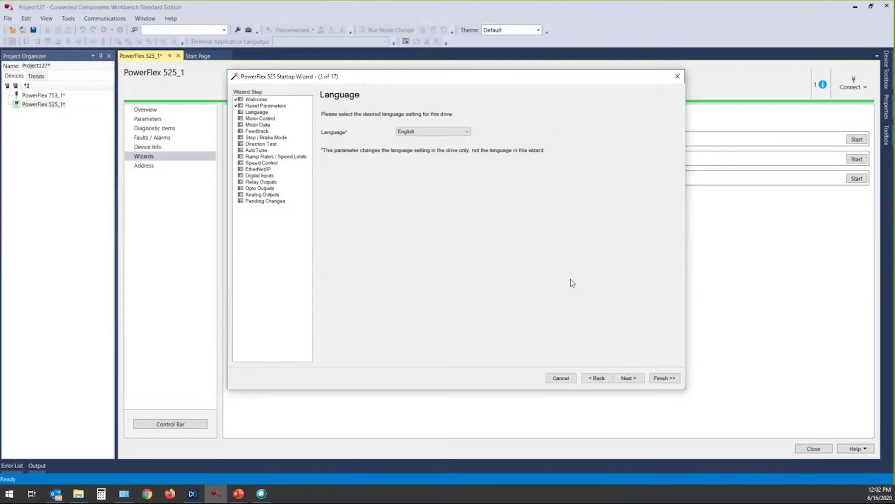
left_click(634, 379)
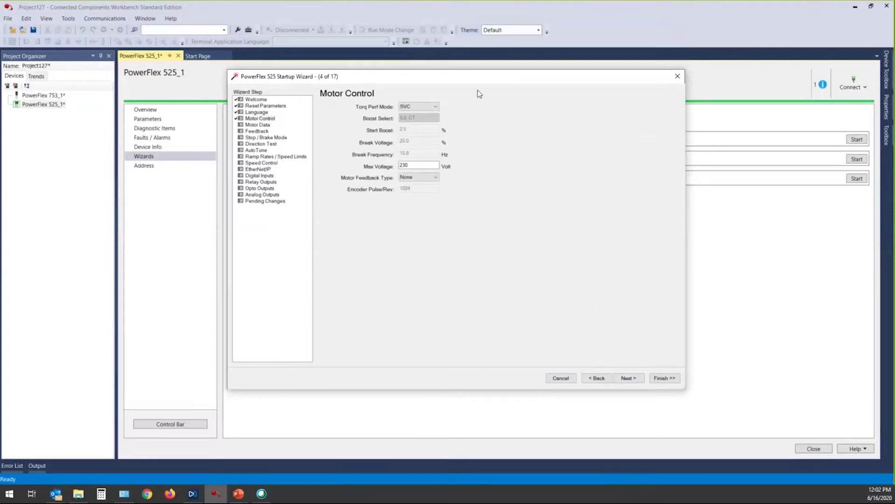
left_click(437, 108)
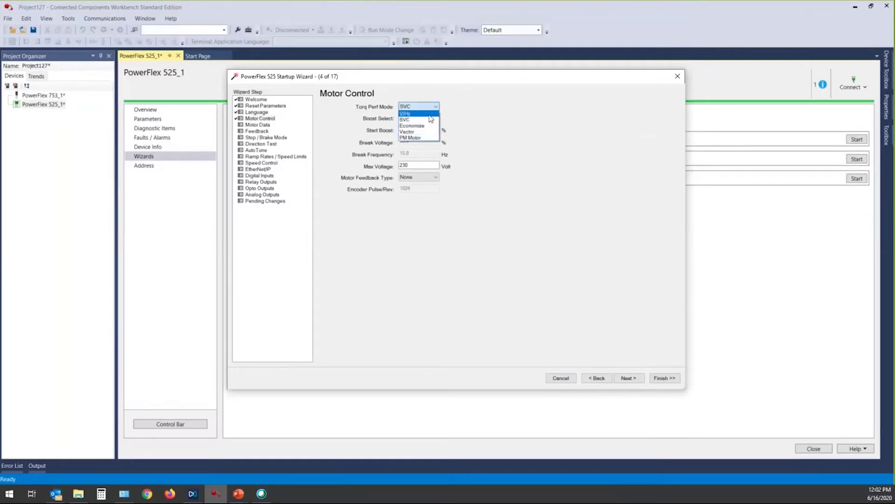
left_click(429, 114)
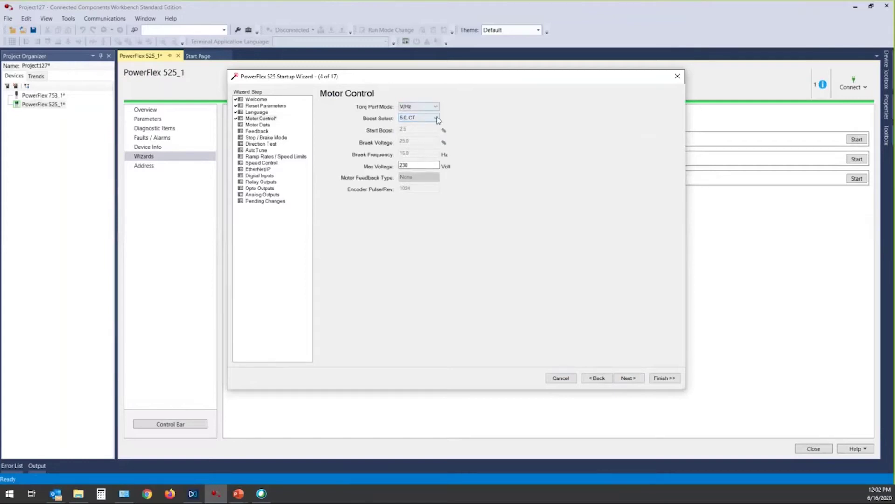
left_click(438, 120)
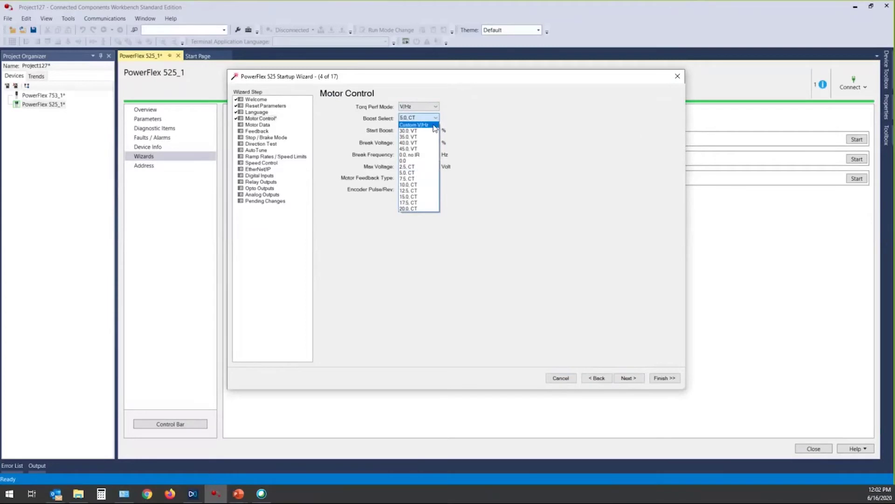
left_click(435, 129)
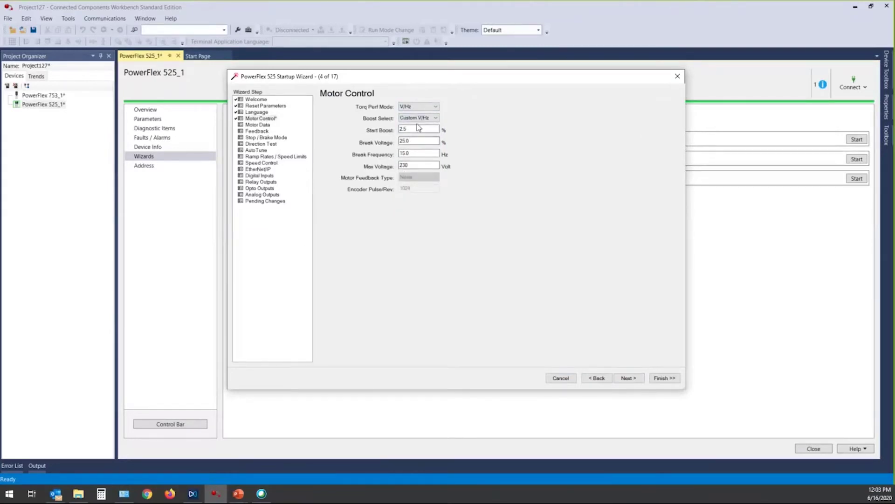
Set the torque performance mode to SVC and proceed to the motor data.
left_click(432, 106)
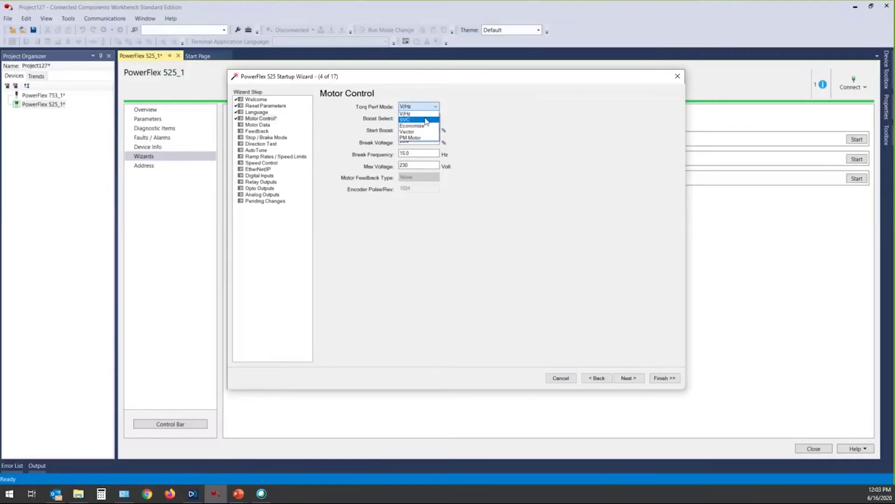
left_click(426, 119)
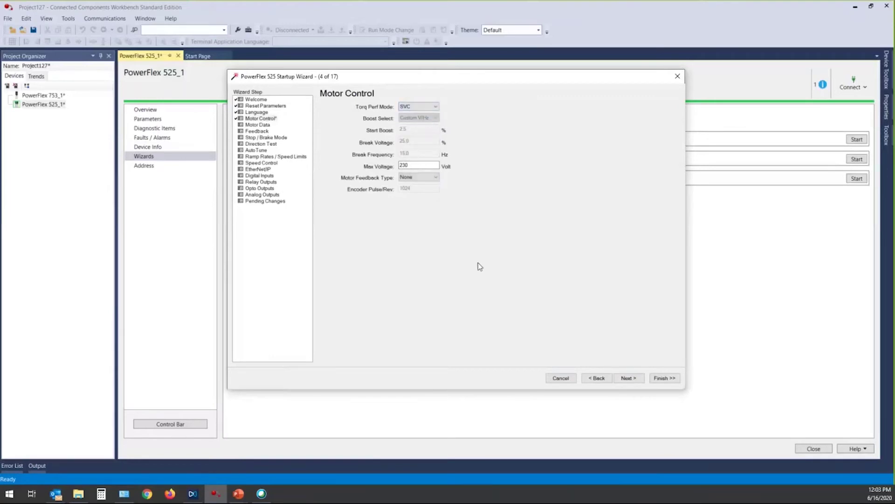
left_click(627, 378)
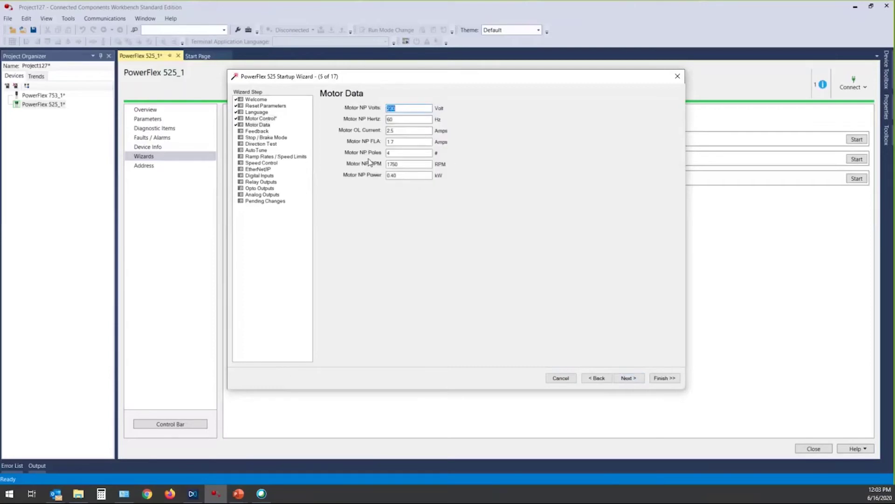
Set the motor overload current to 2 A and nameplate FLA to 0.2 A, enter the nameplate power, and proceed to feedback.
left_click(399, 119)
key("Tab")
type("2")
left_click_drag(410, 142, 383, 144)
key("BackSpace")
type("0.2")
left_click_drag(402, 163, 386, 168)
left_click_drag(401, 176, 387, 177)
type("03")
left_click(628, 378)
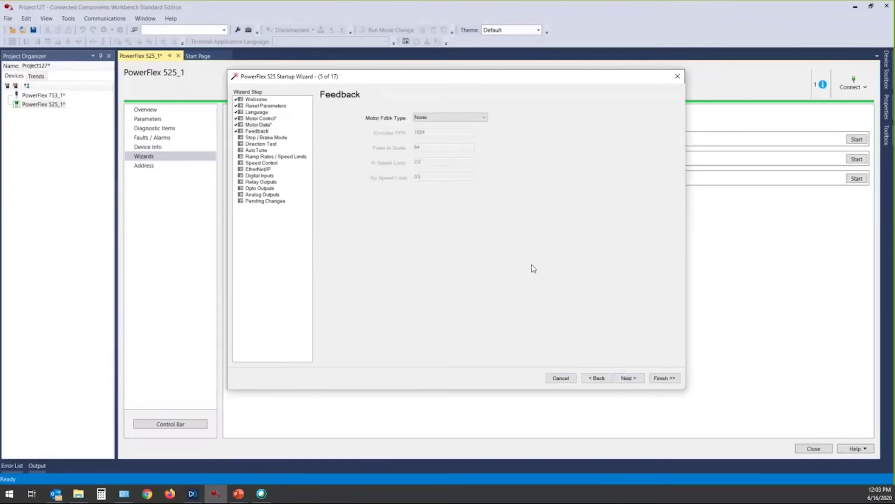
Keep the motor feedback type at None and proceed to the stop and brake settings.
left_click(485, 118)
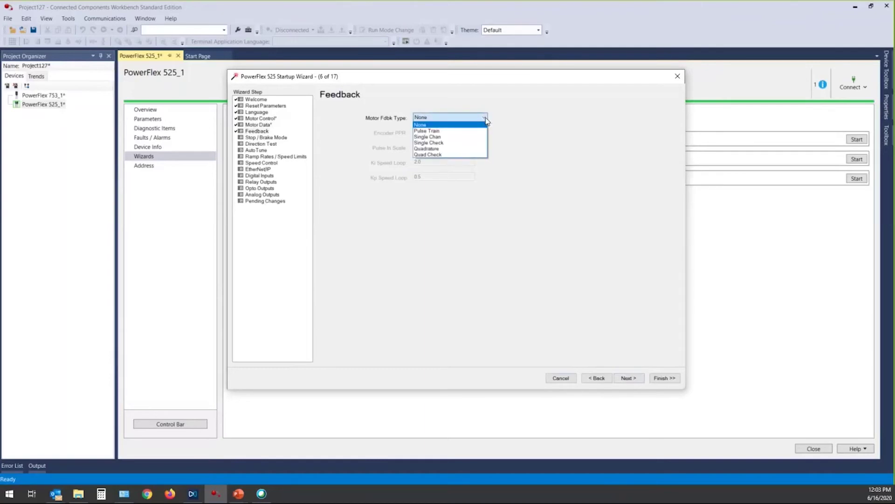
left_click(485, 121)
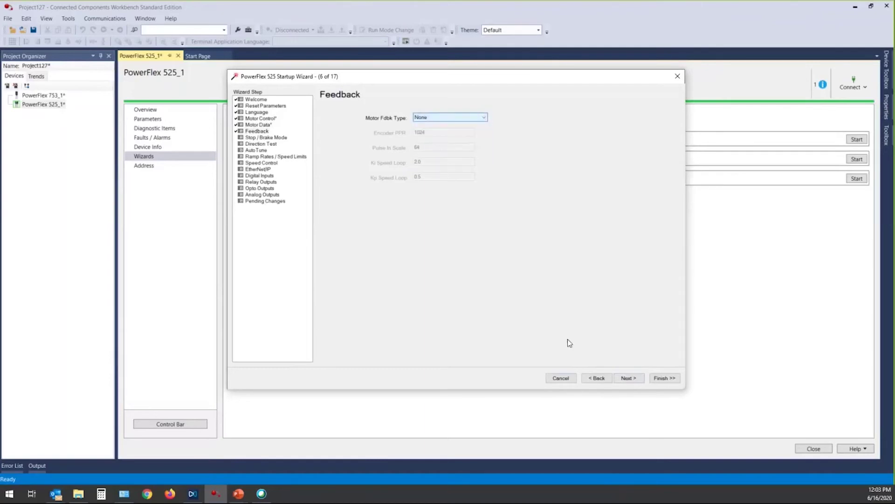
left_click(629, 379)
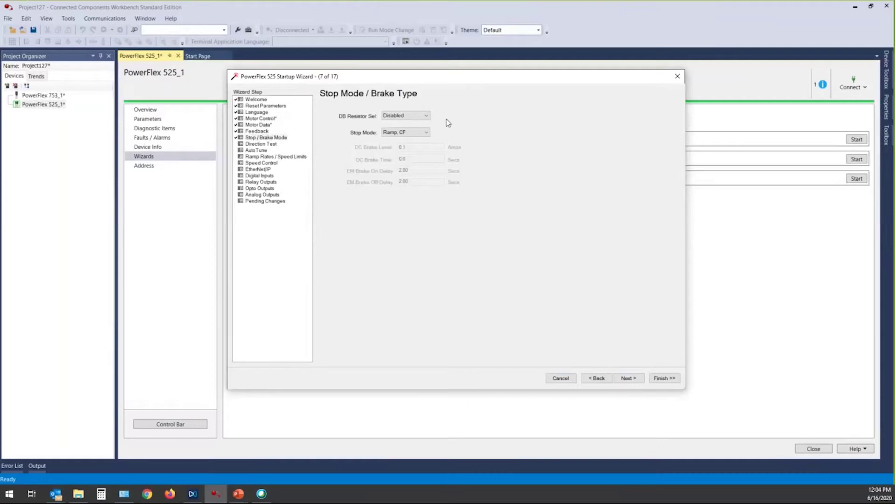
Keep the DB resistor Disabled with Ramp, CF as the stop mode, and proceed to the direction test.
left_click(427, 116)
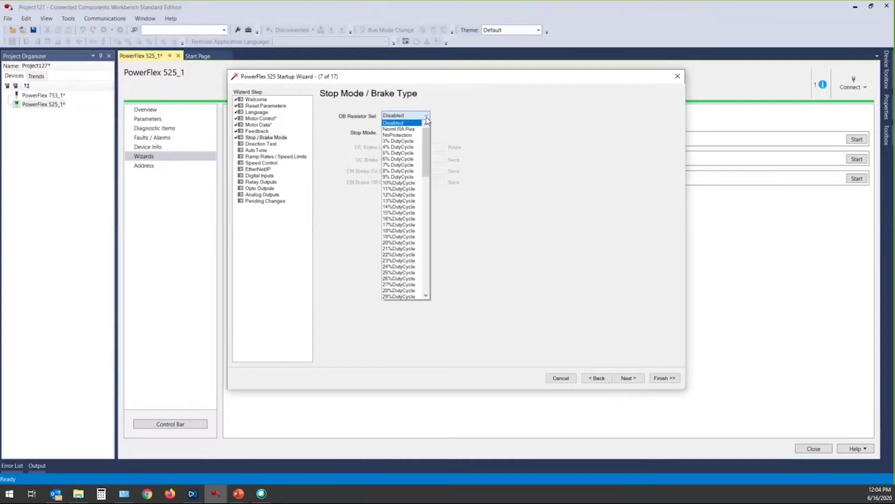
left_click(427, 117)
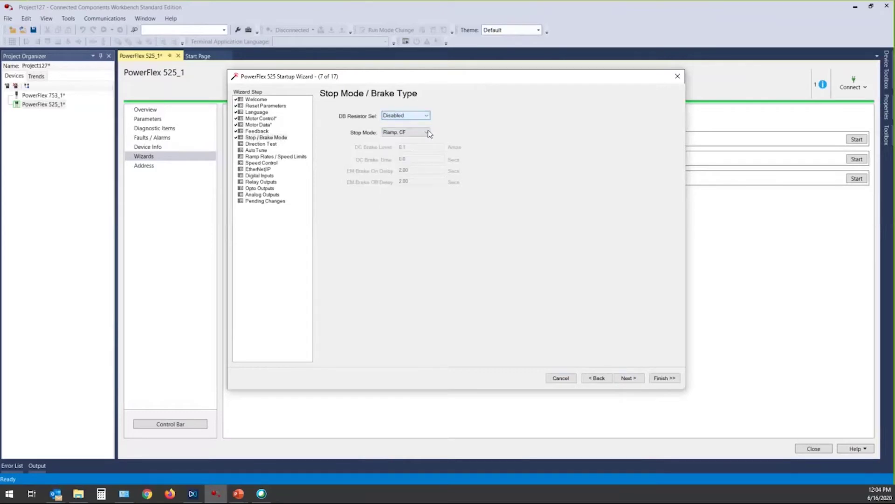
left_click(428, 134)
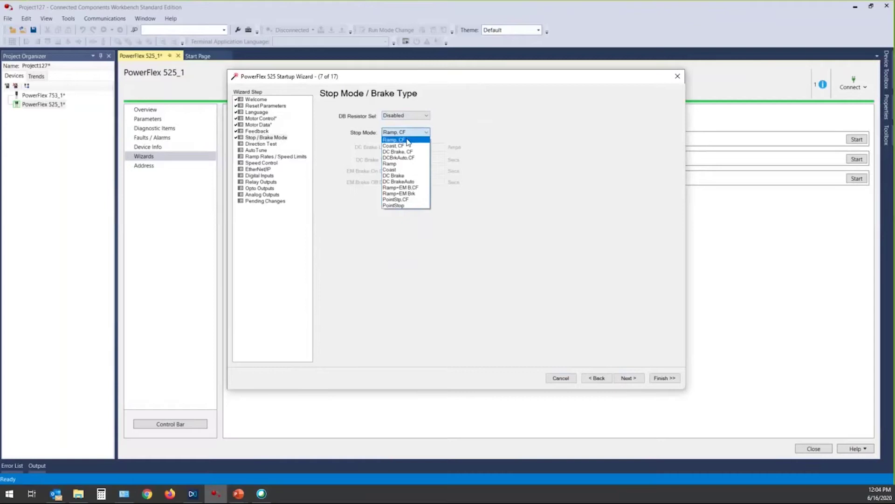
left_click(408, 140)
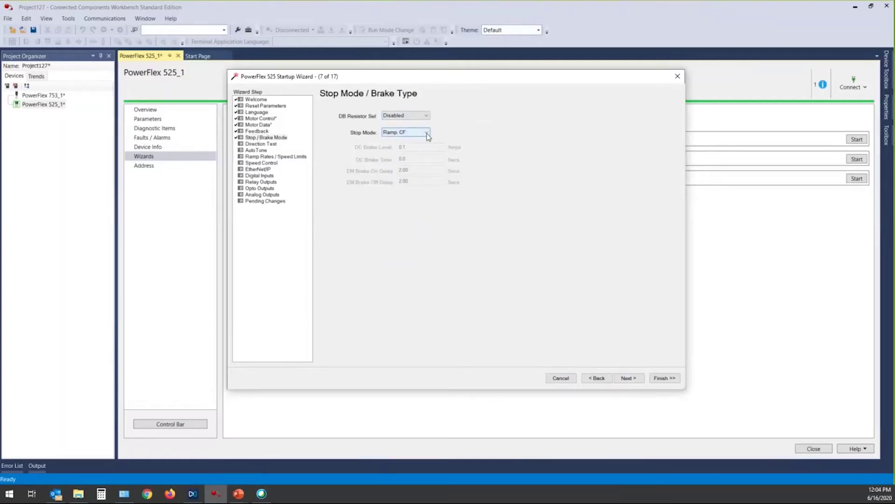
left_click(426, 133)
left_click(418, 139)
left_click(630, 379)
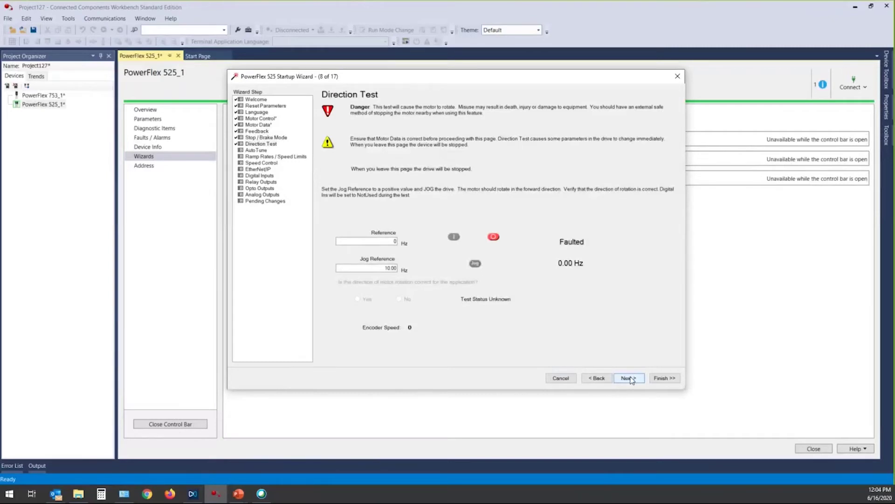
Clear the drive fault and jog the motor with a jog reference of 5 Hz.
left_click(493, 238)
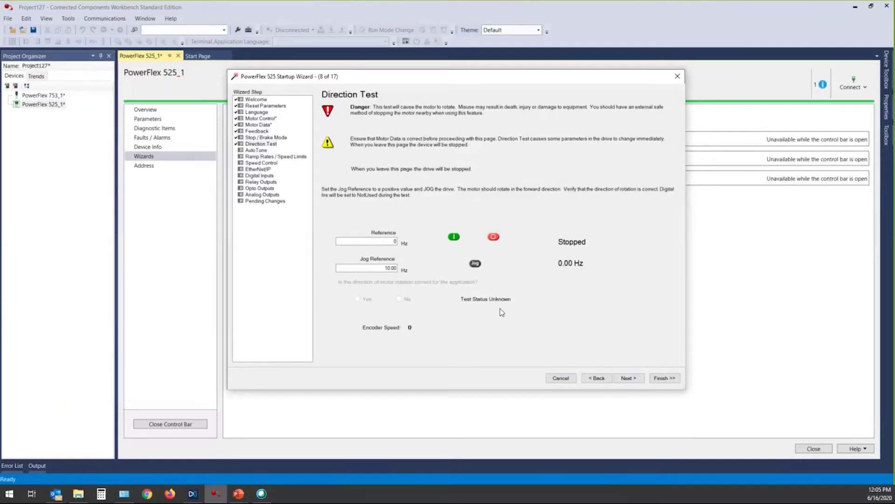
left_click(385, 268)
double_click(390, 268)
type("5")
left_click(476, 264)
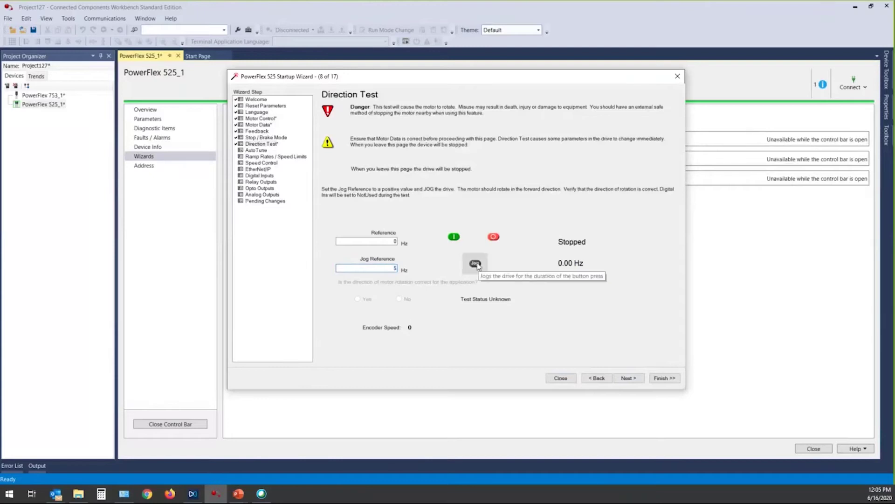
left_click(475, 264)
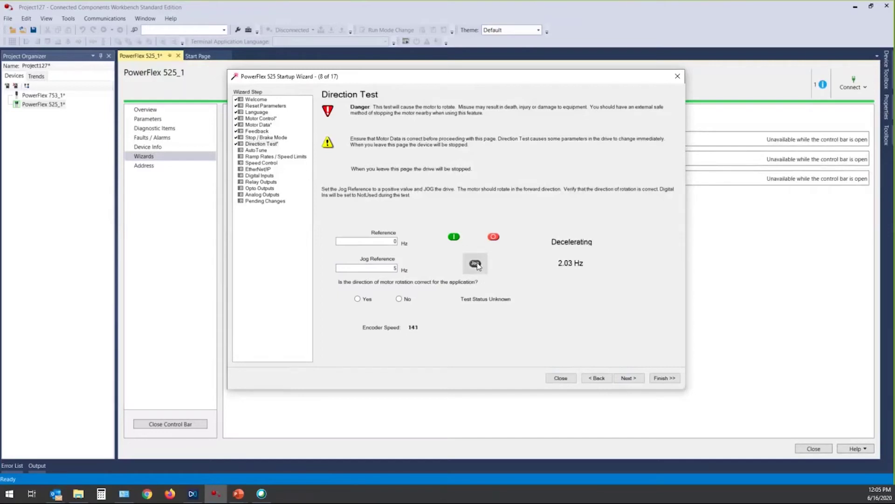
left_click(476, 264)
left_click(475, 264)
Run the drive at a 20 Hz reference, accepting the change of Speed Reference (parameter 47) to 3.
left_click(391, 241)
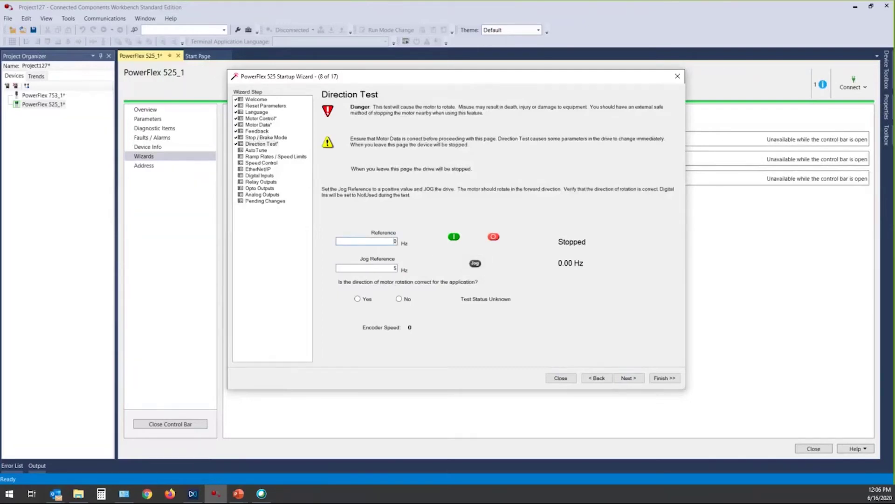
type("2")
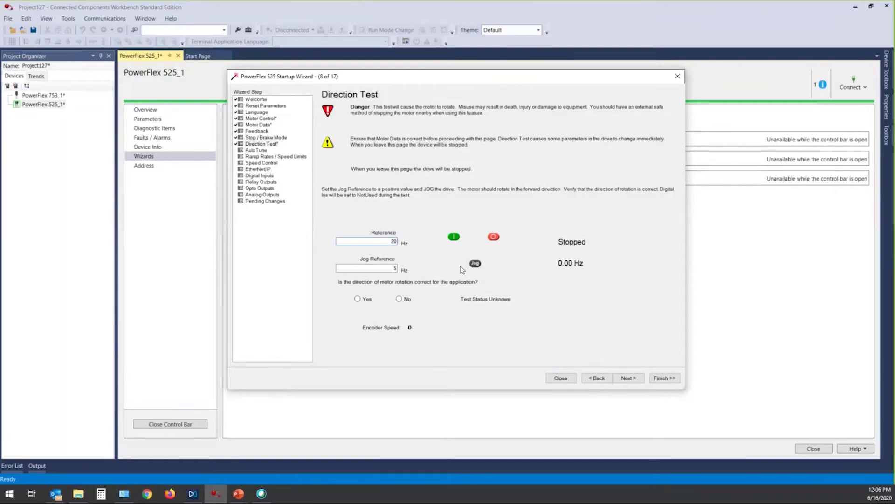
left_click(455, 239)
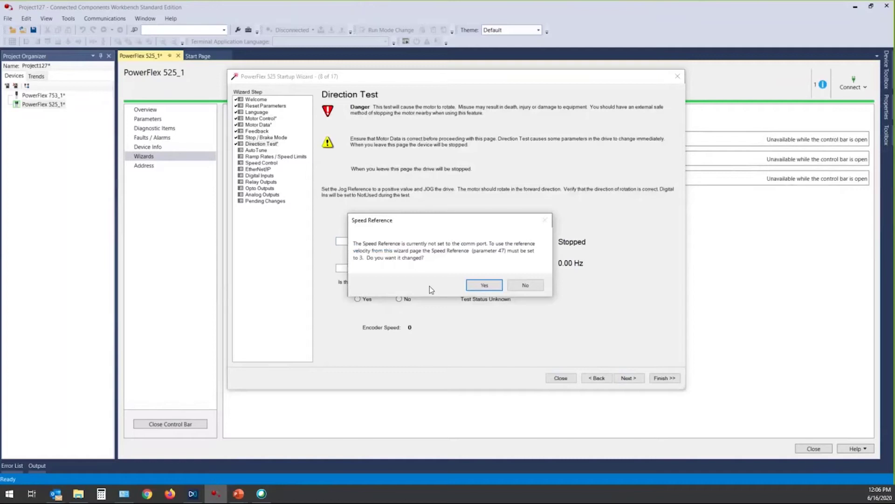
left_click(485, 286)
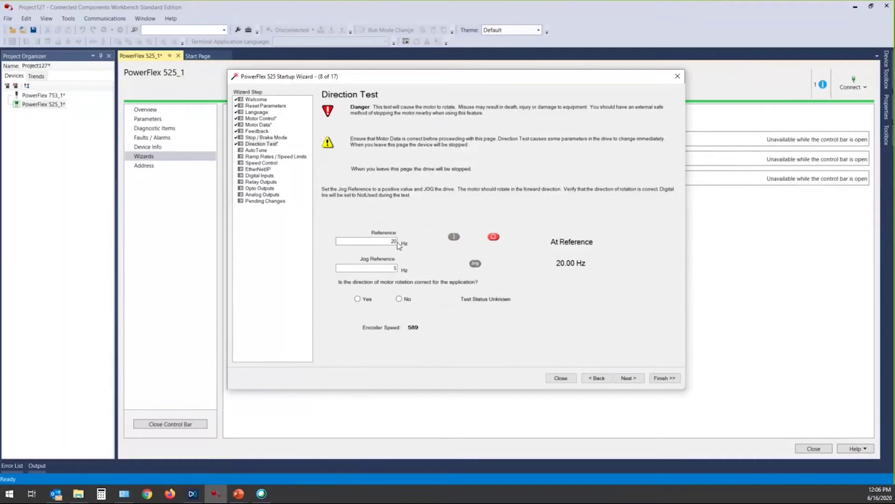
Stop the drive, confirm that the motor rotation direction is correct with Yes, and proceed to AutoTune.
left_click(493, 237)
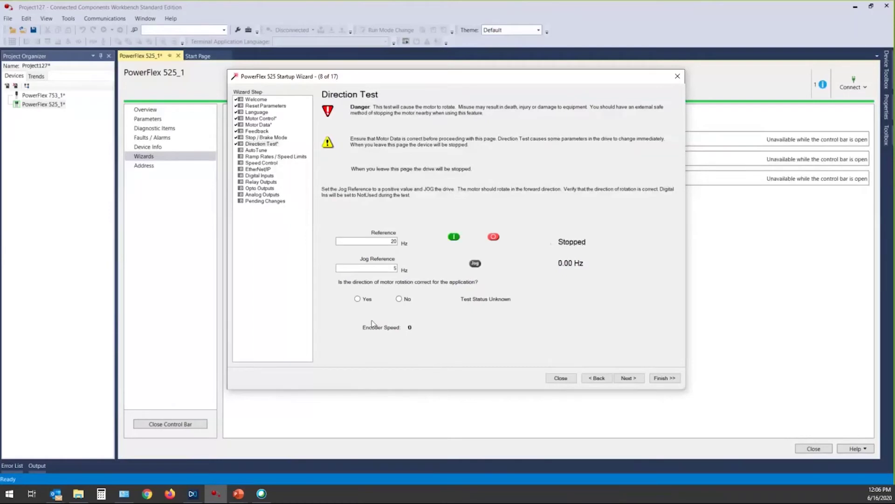
left_click(358, 300)
left_click(625, 380)
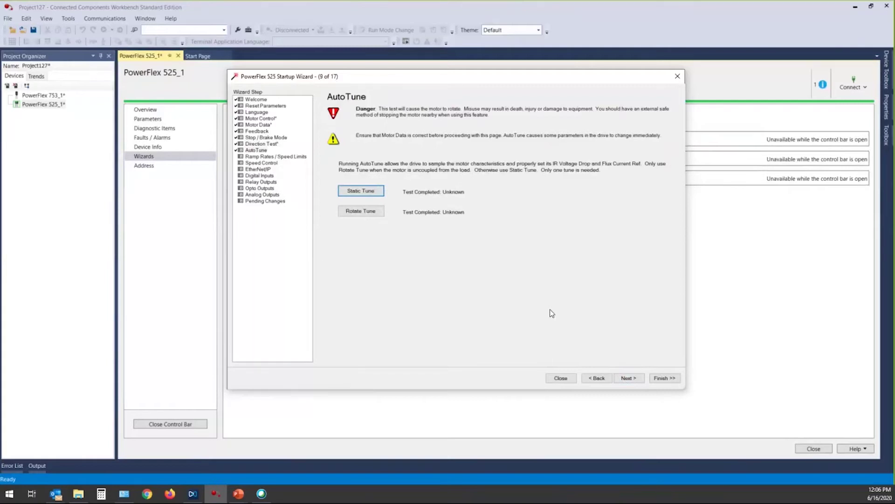
Run a Rotate Tune on the motor and proceed to the ramp rates and speed limits.
left_click(356, 214)
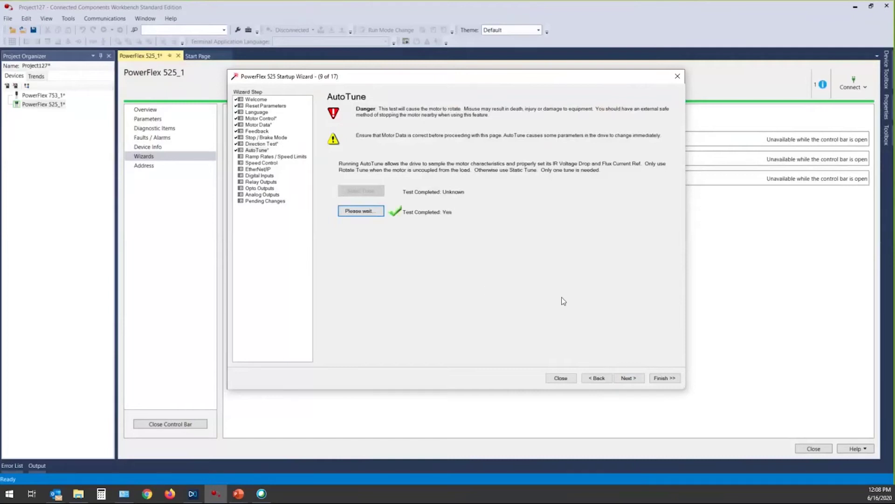
left_click(628, 379)
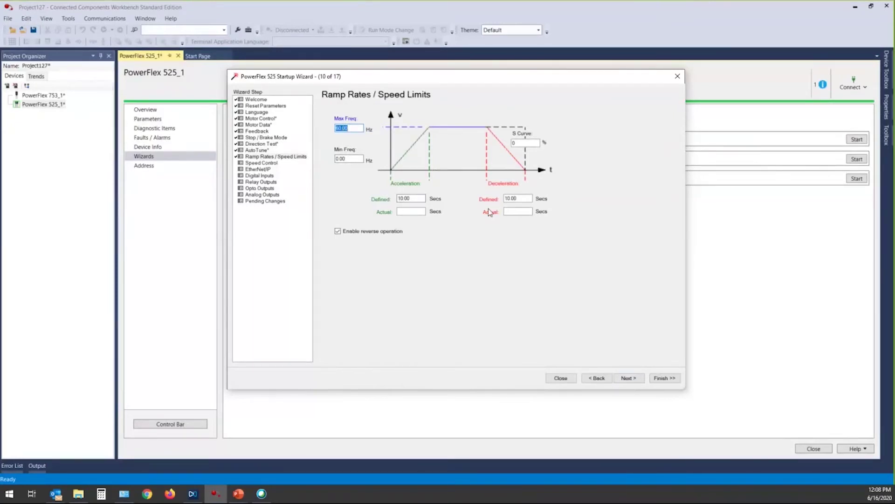
Set the defined acceleration to 5 seconds and deceleration to 3 seconds, and proceed to speed control.
left_click(410, 198)
type("5")
left_click(520, 199)
type("3")
left_click(629, 378)
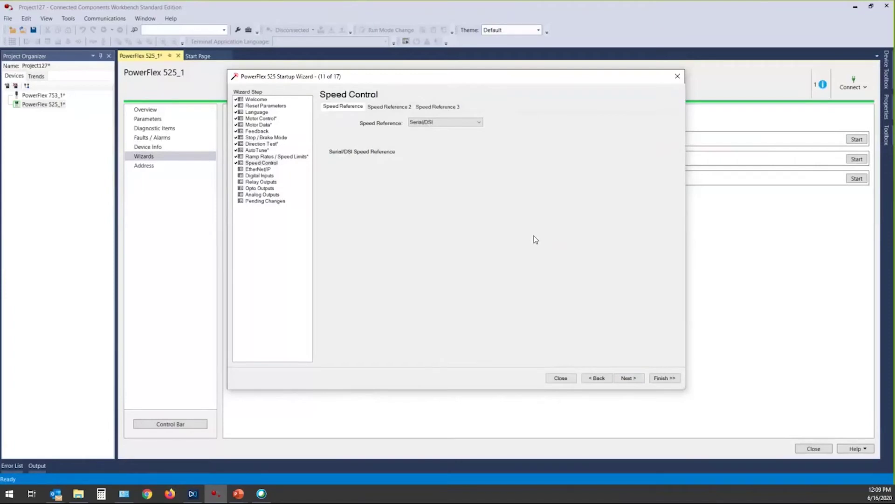
Set the primary Speed Reference to Drive Pot, check Speed References 2 and 3, and proceed to the EtherNet/IP settings.
left_click(479, 122)
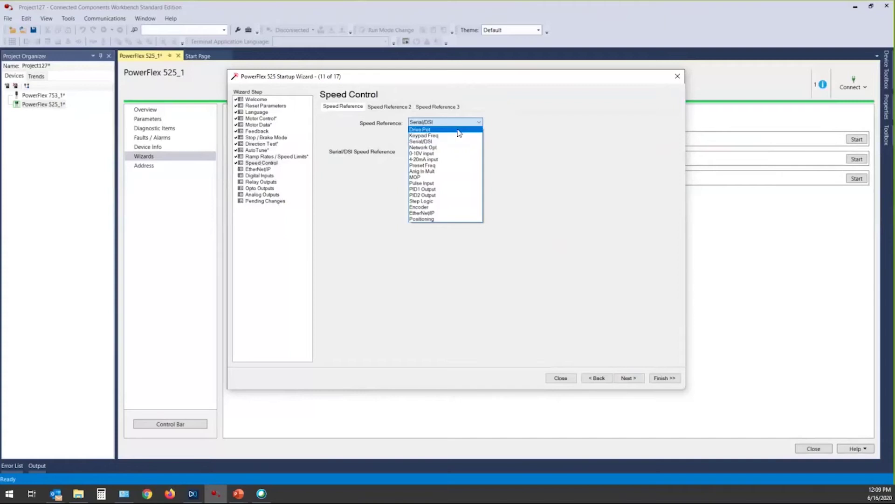
left_click(460, 133)
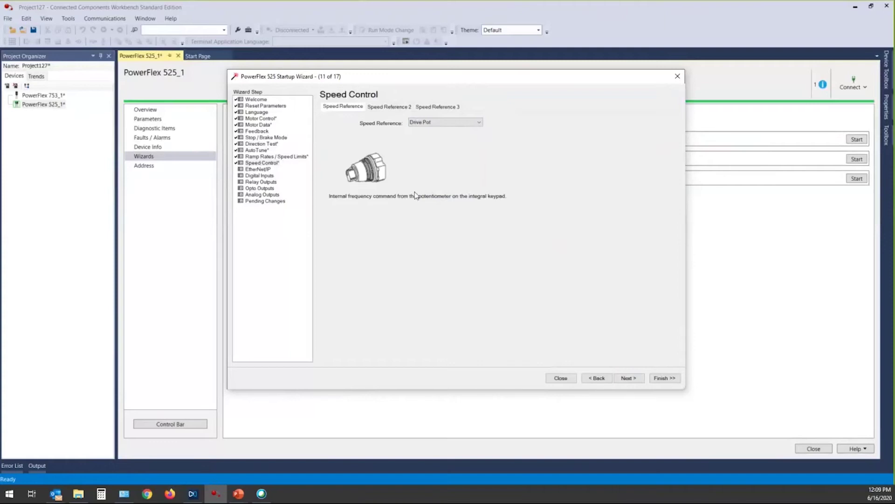
left_click(381, 111)
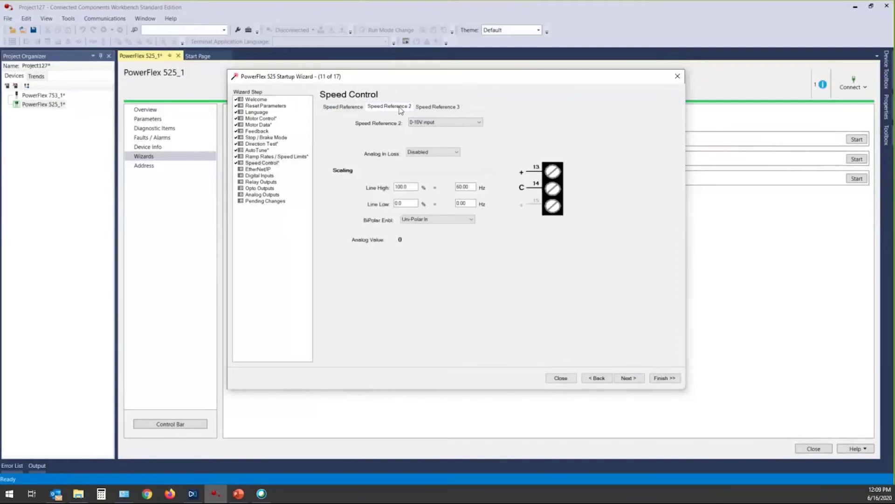
left_click(431, 107)
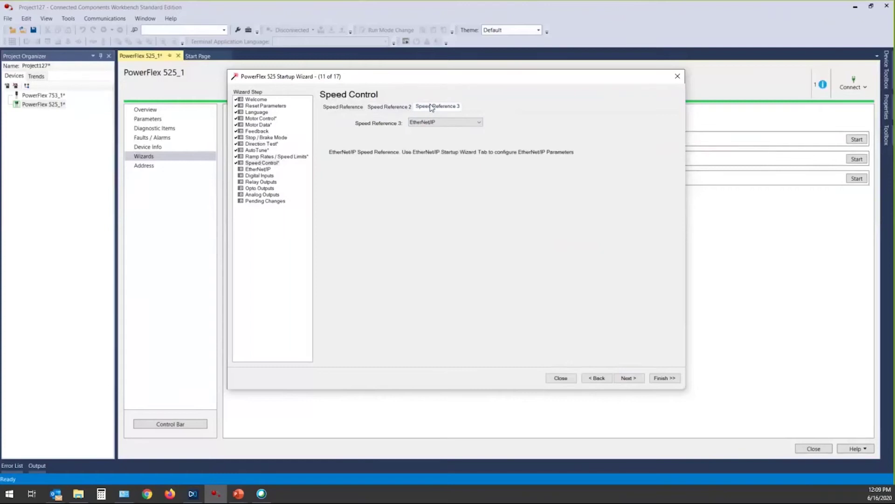
left_click(396, 107)
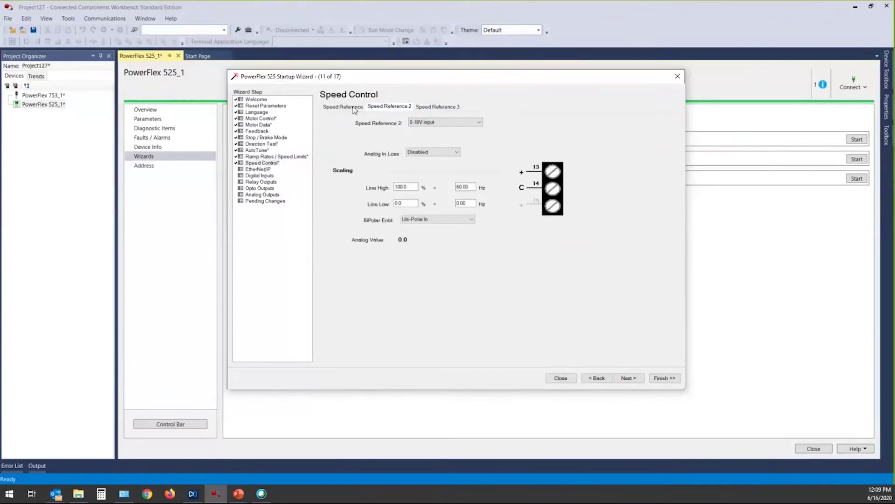
left_click(355, 108)
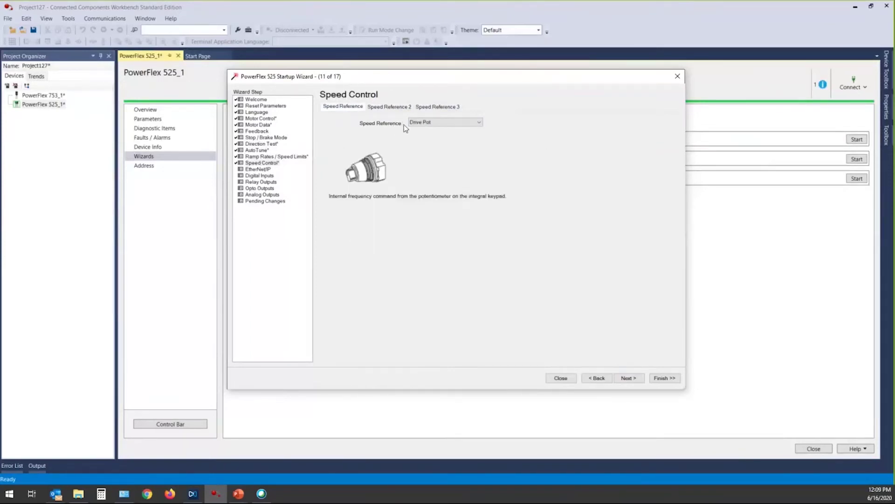
left_click(421, 123)
left_click(463, 315)
left_click(627, 381)
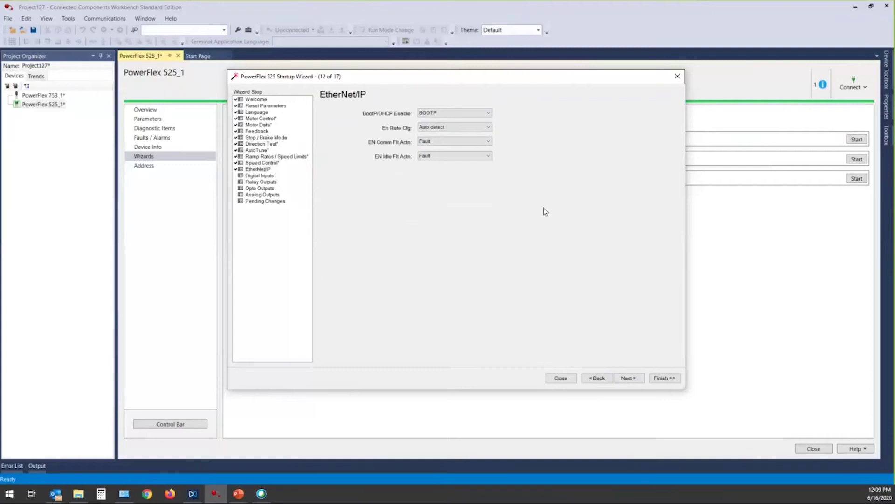
Switch BootP/DHCP Enable to Parameters to view the IP address fields, and return it to BOOTP.
left_click(490, 114)
left_click(476, 120)
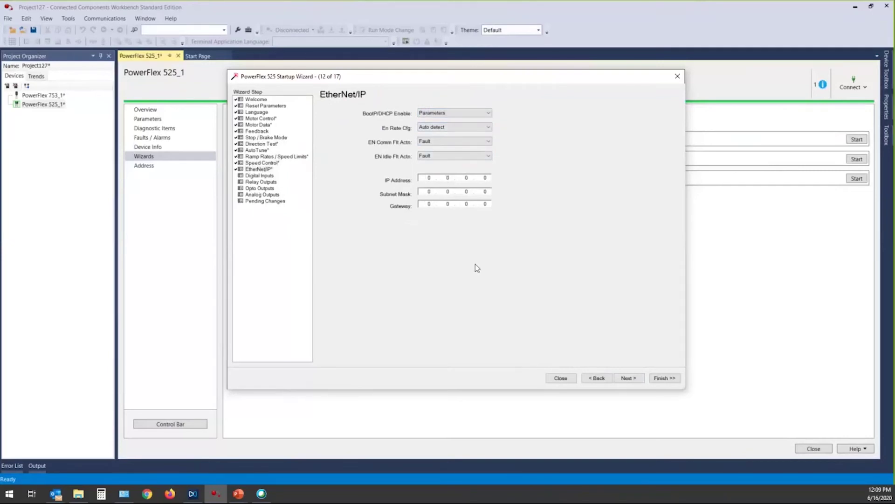
left_click(472, 117)
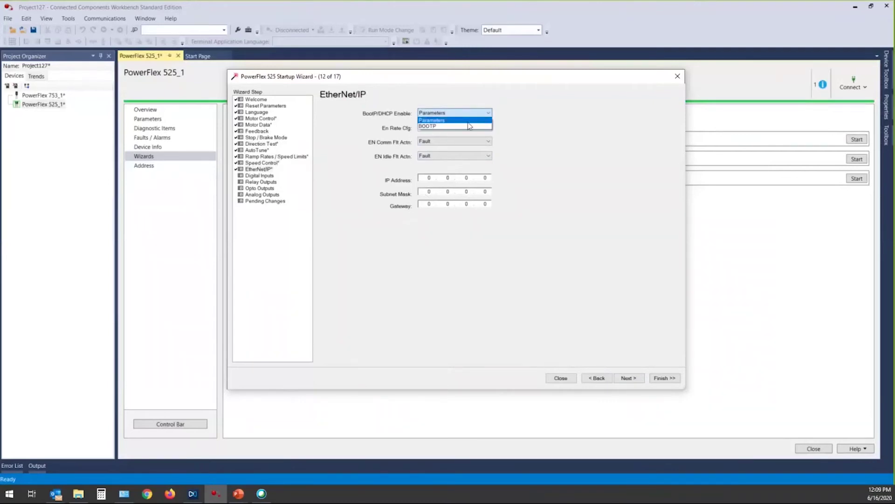
left_click(469, 126)
Proceed to the digital inputs and set Start Source to DigIn TrmBlk and Start Source 2 to Keypad.
left_click(627, 378)
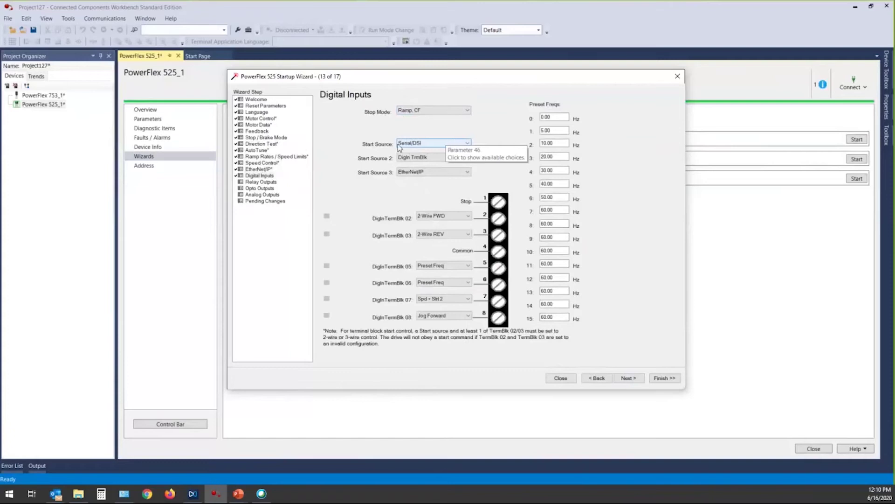
left_click(424, 145)
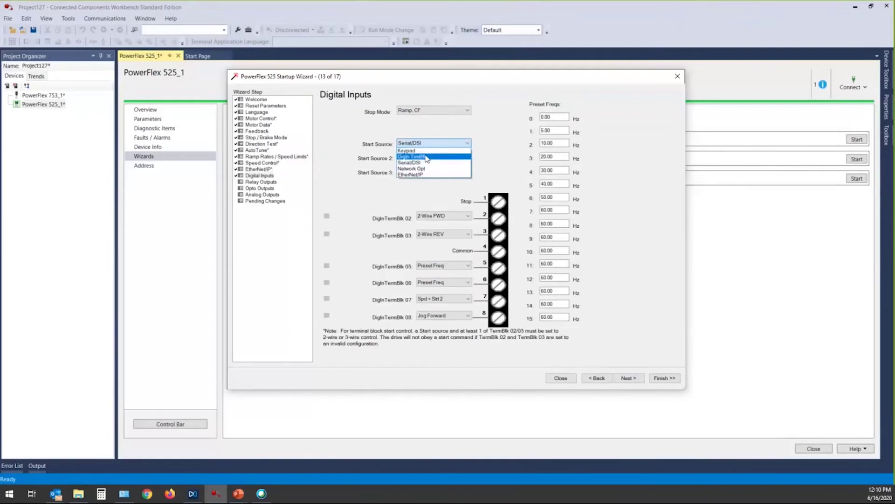
left_click(427, 157)
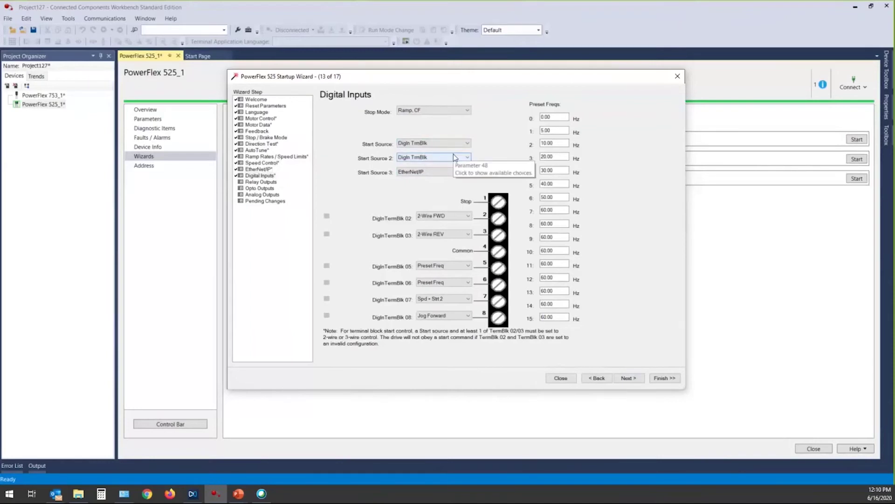
left_click(455, 158)
left_click(433, 169)
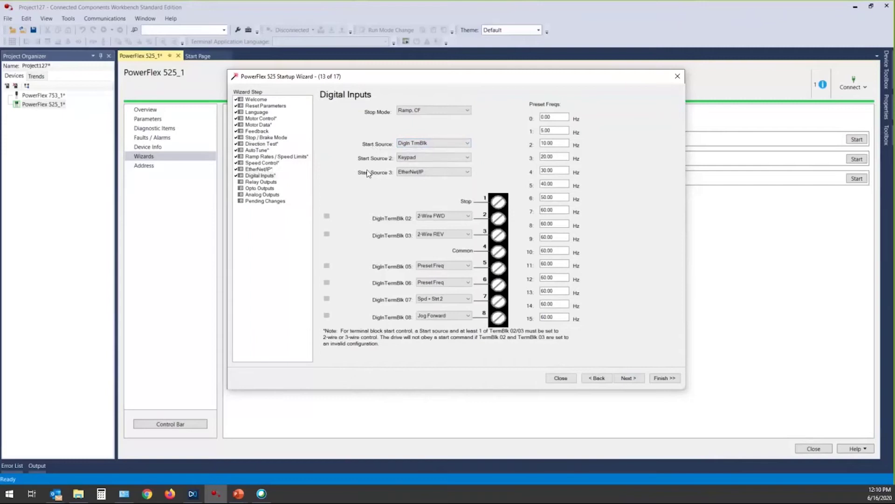
Assign 3-Wire Start to DigIn TermBlk 02 and 3-Wire Dir to DigIn TermBlk 03.
left_click(468, 215)
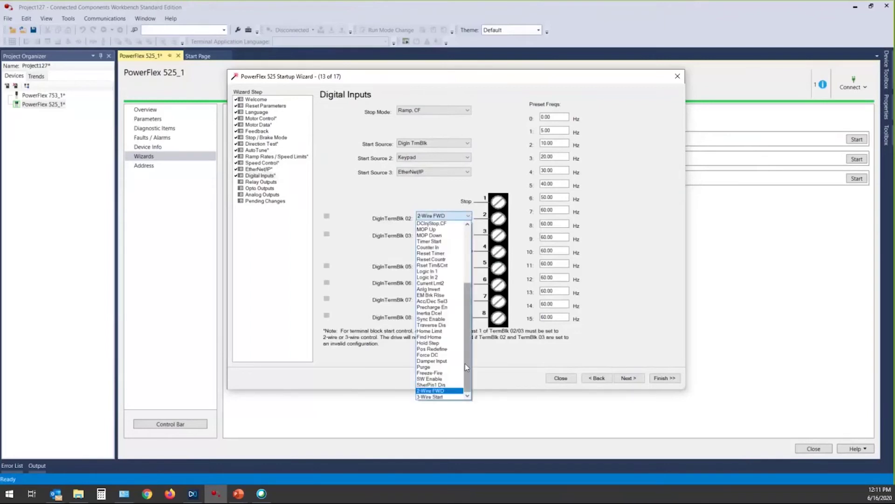
left_click(439, 396)
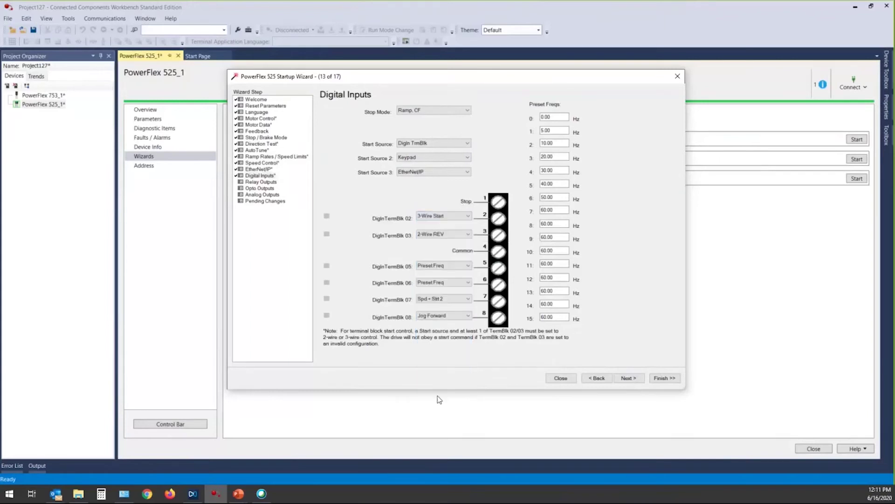
left_click(468, 234)
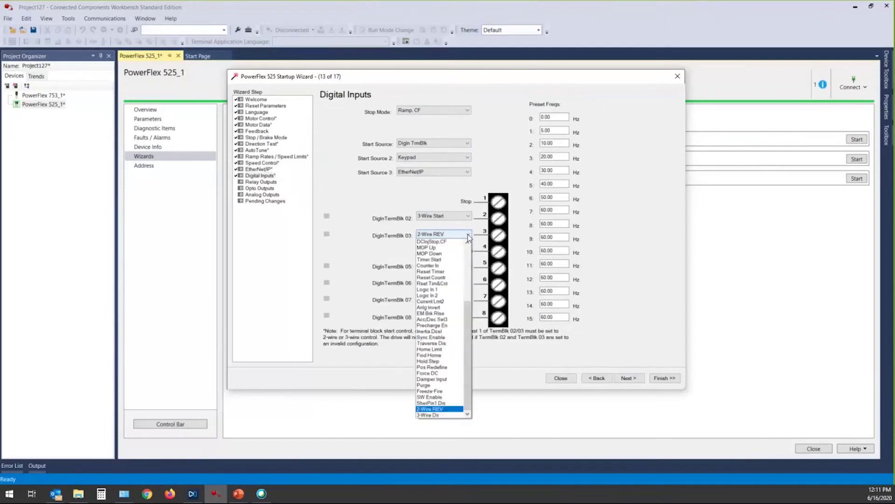
left_click(446, 416)
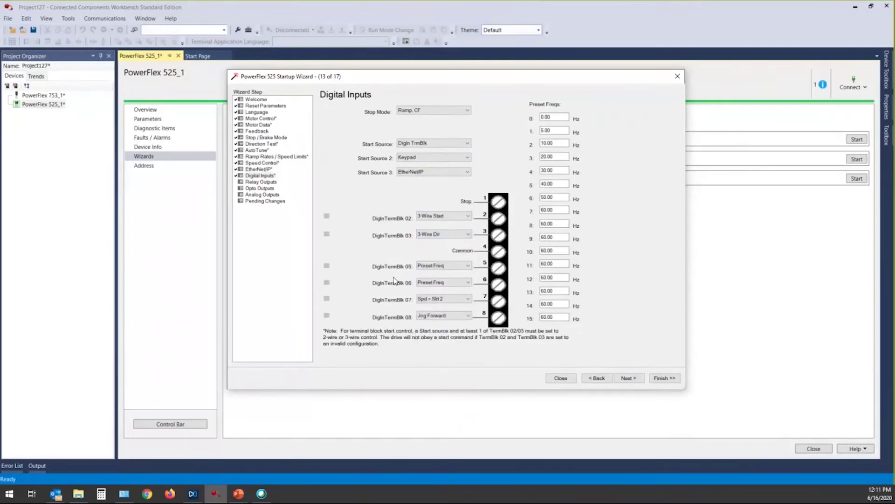
Assign Start Src 2 to DigIn TermBlk 05.
left_click(471, 267)
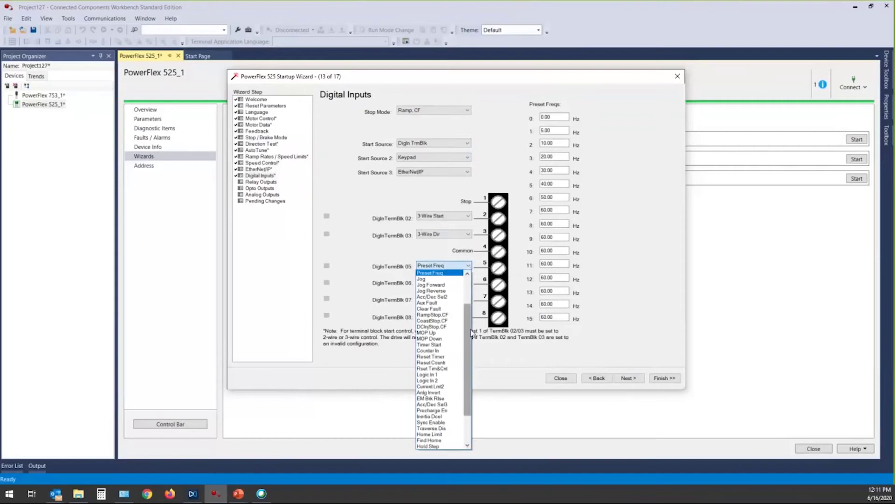
left_click_drag(468, 331, 470, 301)
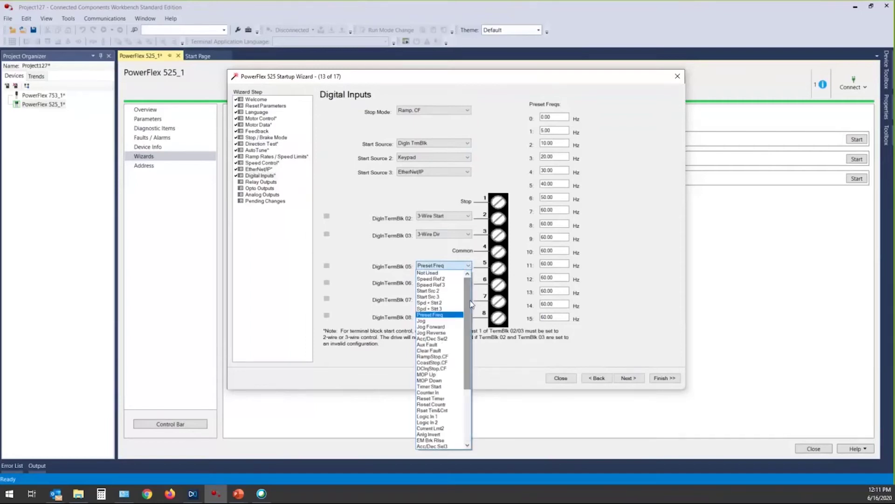
left_click(439, 291)
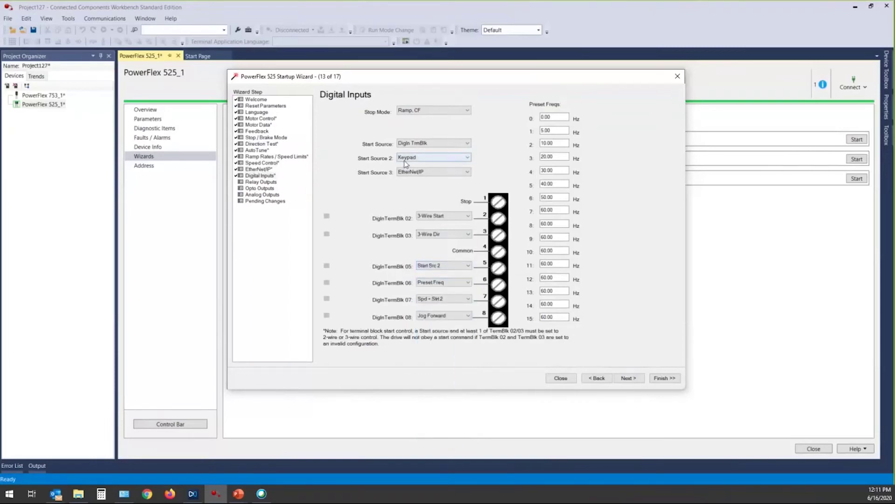
Set DigIn TermBlk 06, 07 and 08 to Not Used and proceed to the relay outputs.
left_click(448, 285)
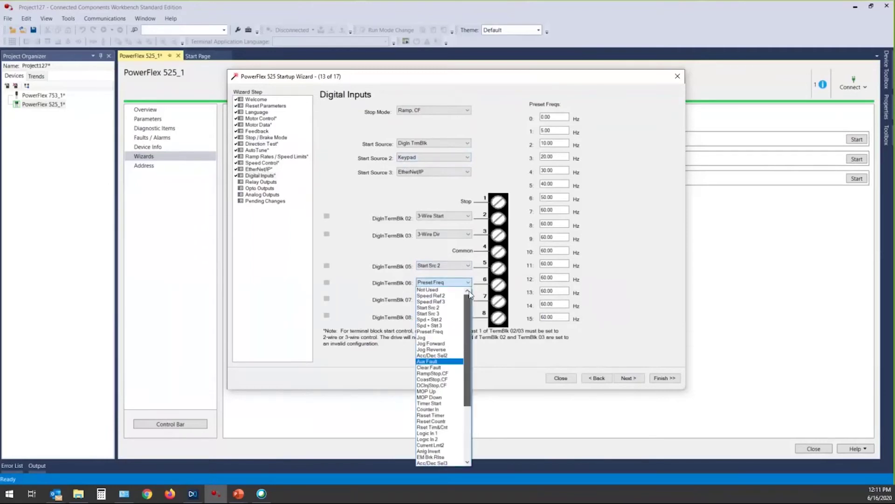
left_click(458, 290)
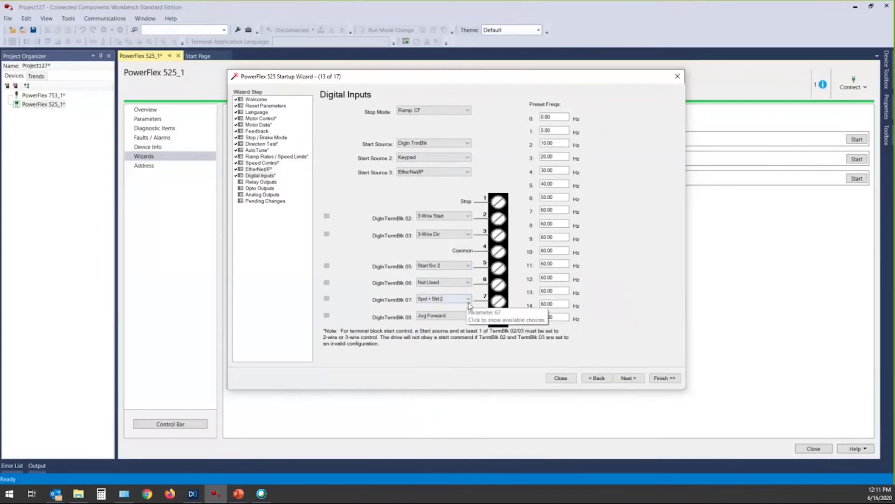
left_click(468, 300)
scroll(462, 308, "up", 2)
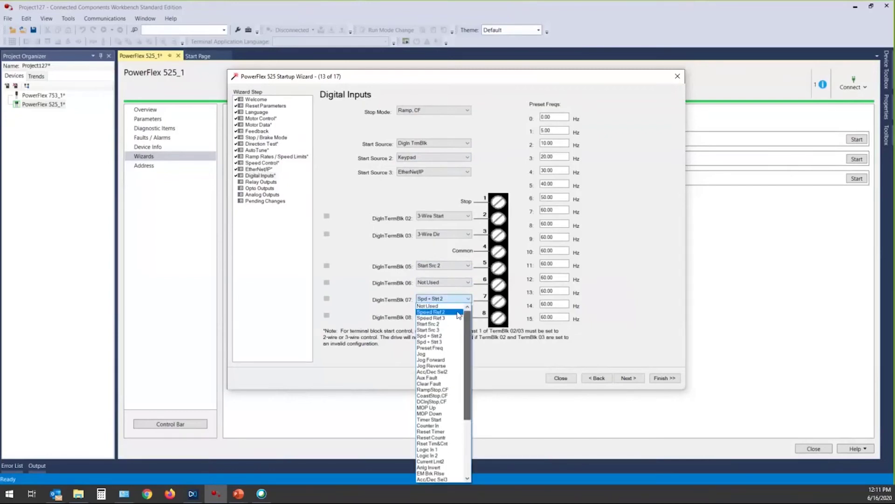
left_click(456, 306)
left_click(467, 316)
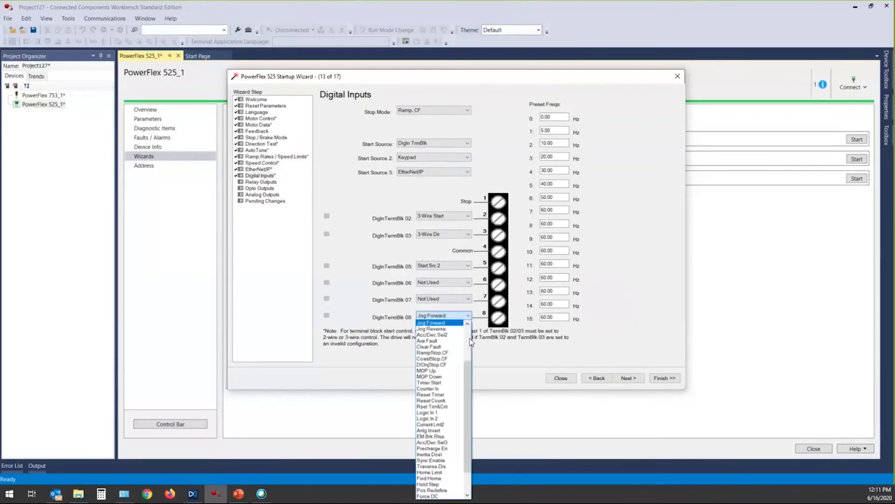
left_click_drag(469, 361, 467, 322)
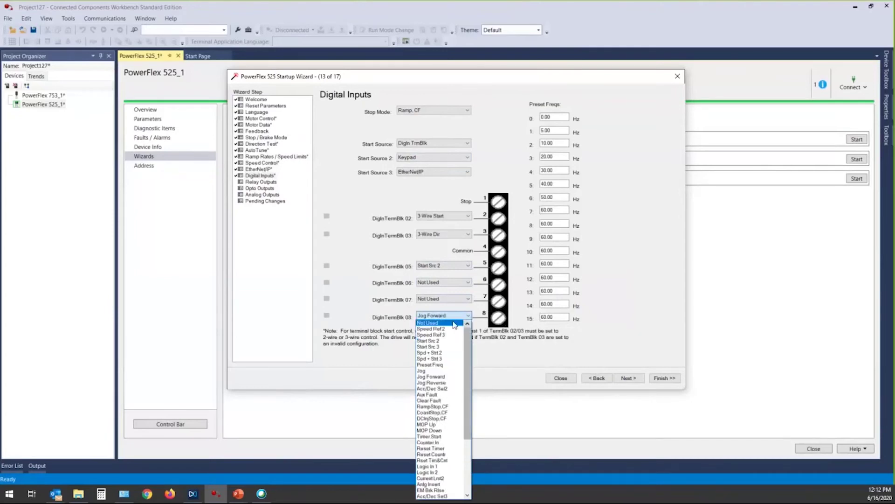
left_click(456, 323)
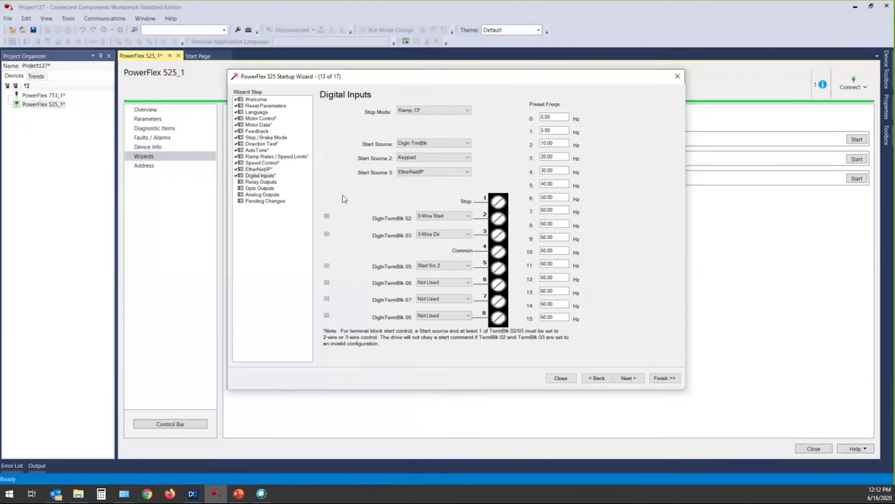
left_click(629, 378)
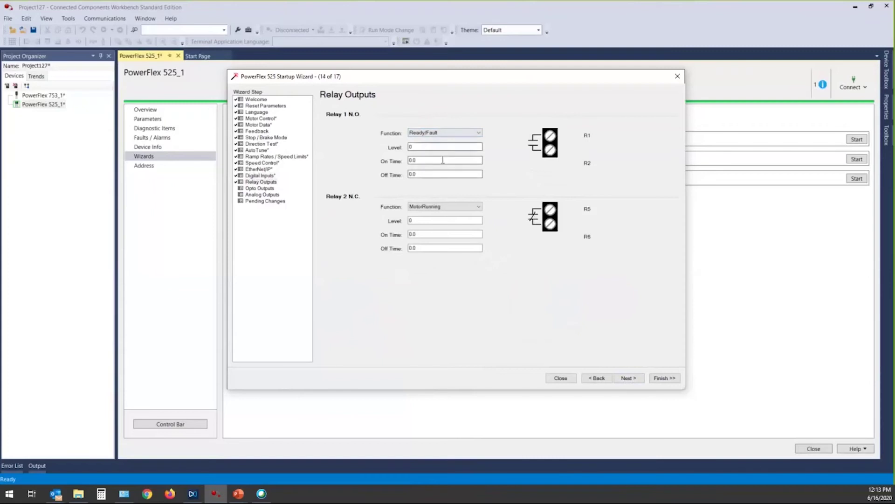
Set the Relay 1 function to MotorRunning and the Relay 2 function to Ready/Fault, and proceed to the opto outputs.
left_click(478, 133)
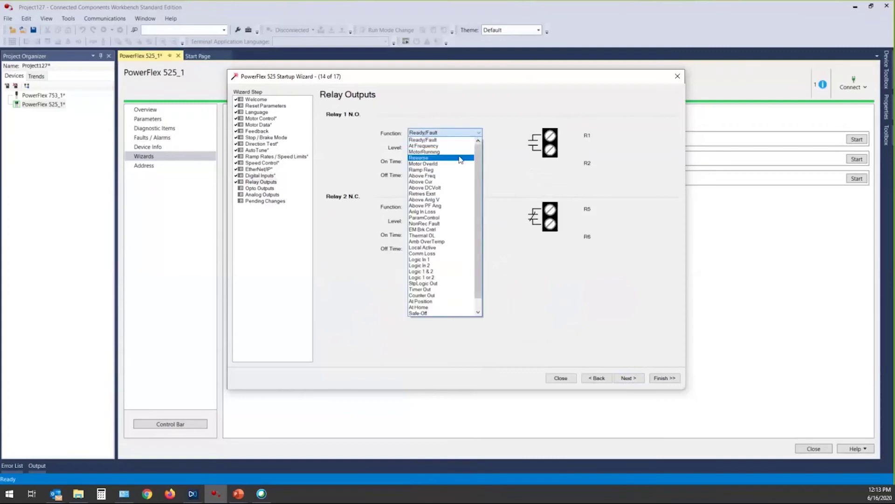
left_click(459, 152)
left_click(478, 206)
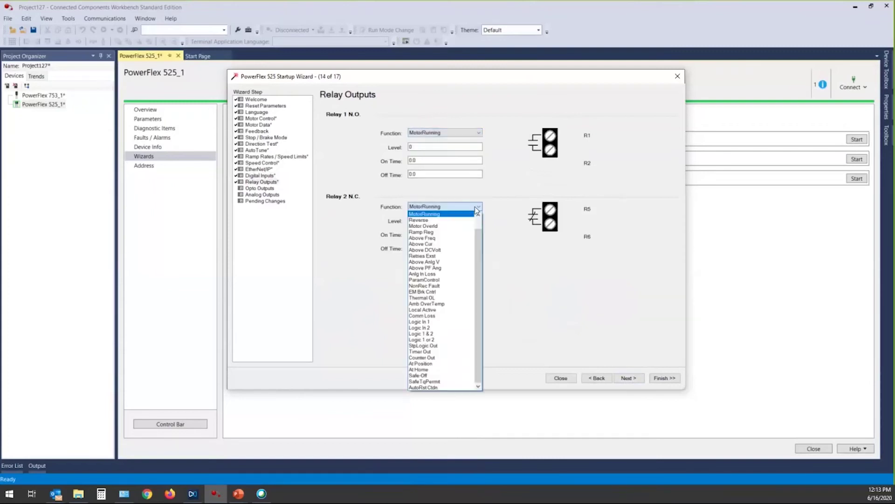
scroll(480, 234, "up", 2)
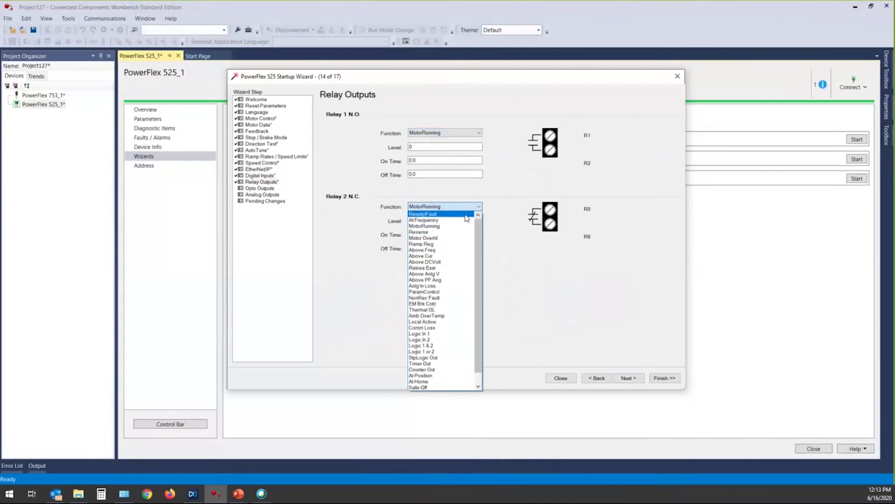
left_click(438, 213)
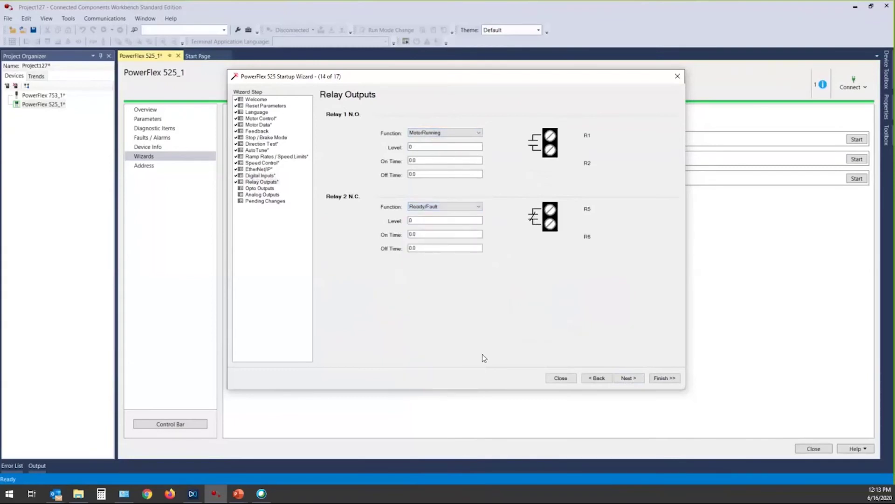
left_click(626, 377)
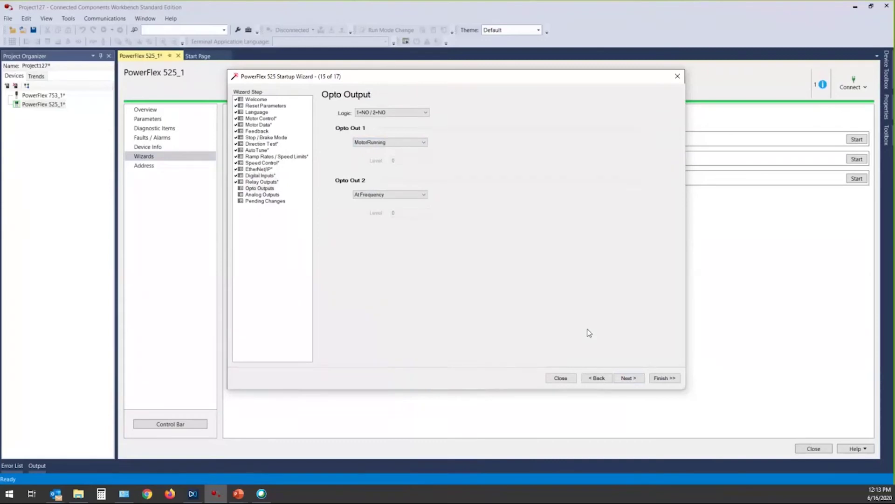
Keep the opto and analog output settings, review the applied and pending changes, and finish the Startup Wizard.
left_click(623, 379)
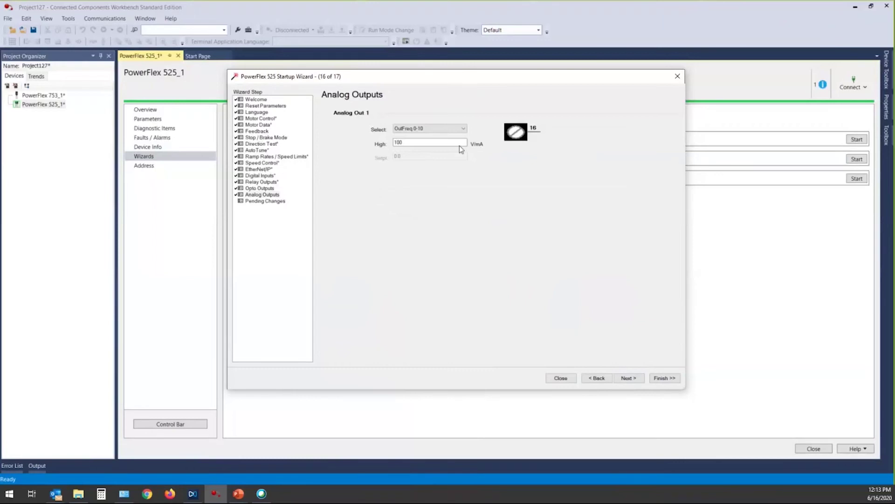
left_click(464, 129)
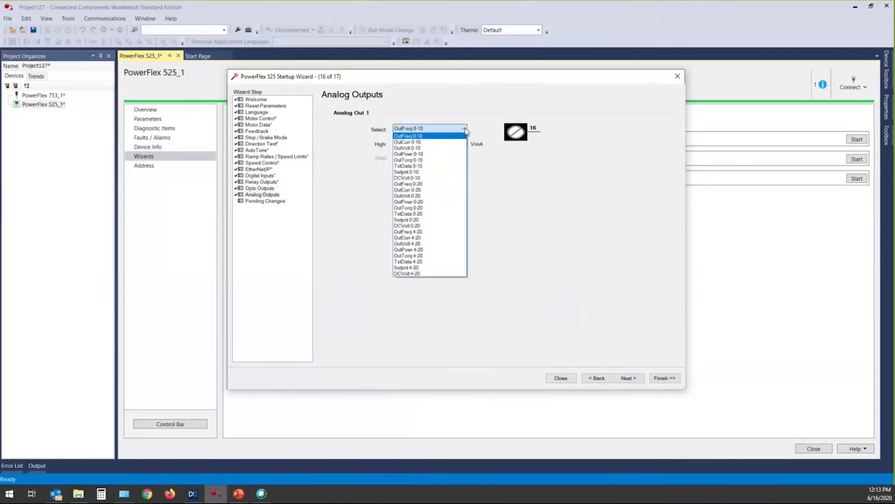
left_click(465, 129)
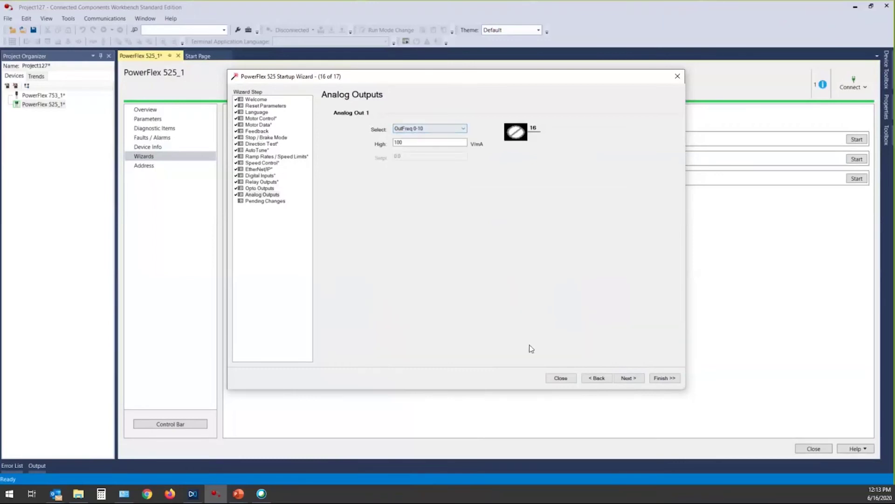
left_click(627, 378)
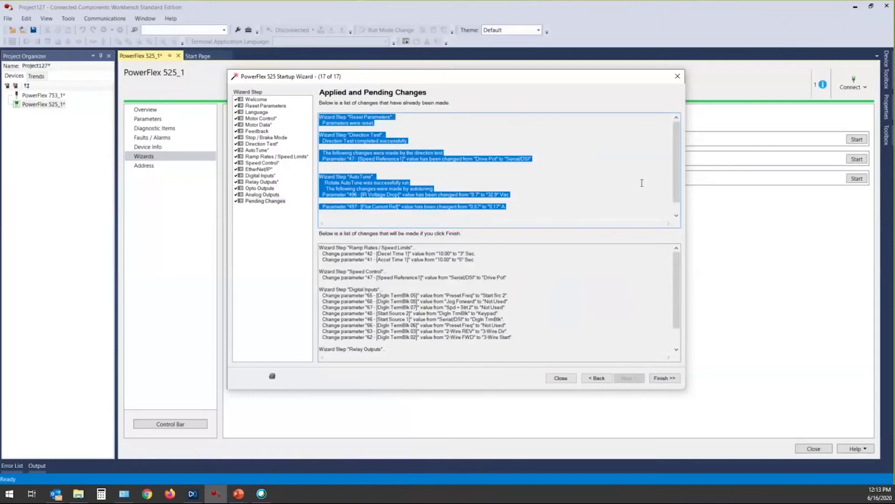
left_click_drag(675, 172, 674, 172)
left_click(660, 380)
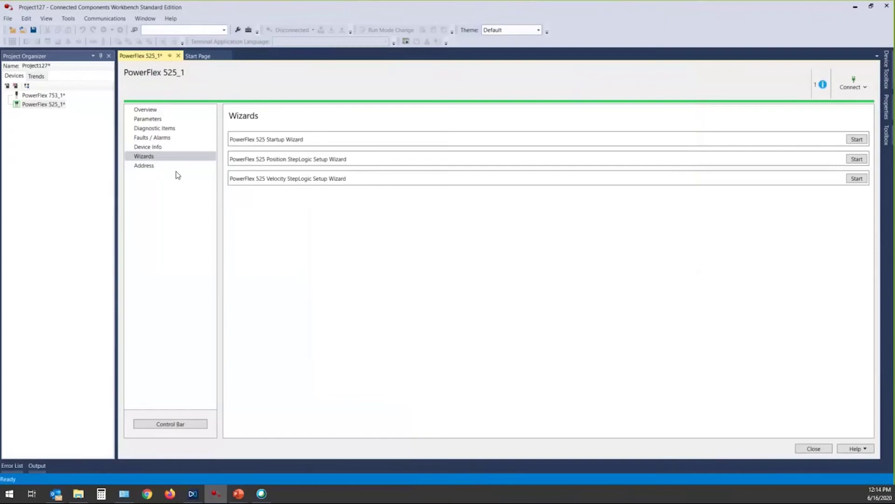
Examine the drive's diagnostic items, checking the Reference value and the individual status bits of Logic Sts.
left_click(160, 130)
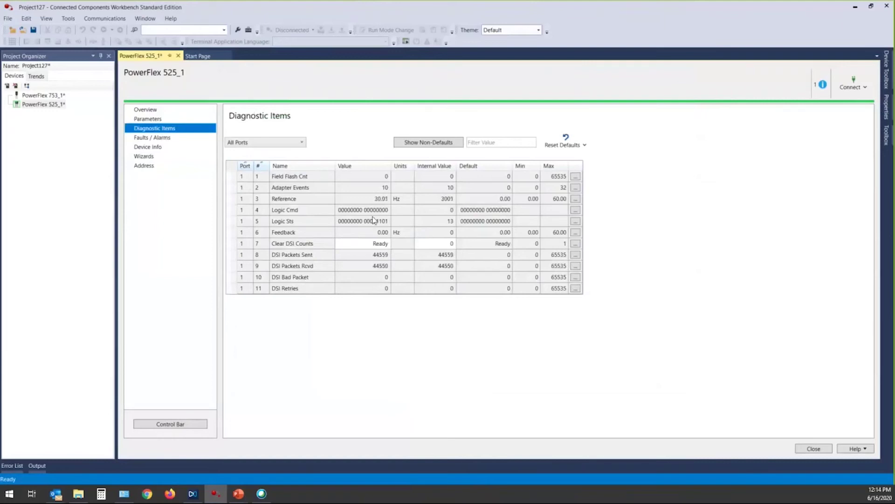
left_click(356, 198)
left_click(301, 202)
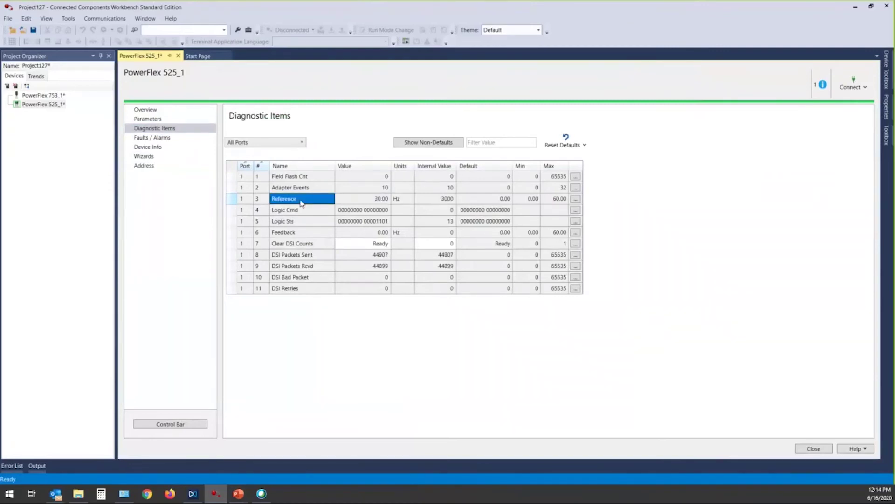
left_click(389, 220)
left_click(386, 220)
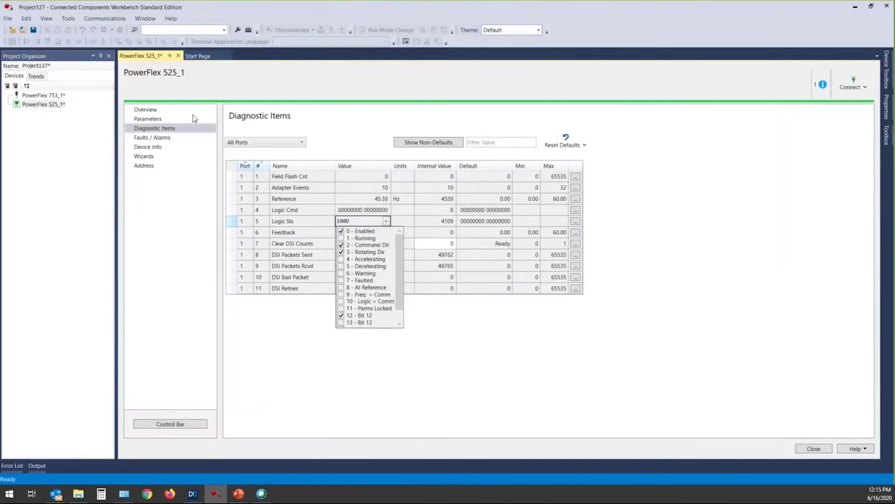
Return to the drive overview and rename the PowerFlex 525_1 device in the project as Conveyor_1.
left_click(170, 116)
left_click(154, 111)
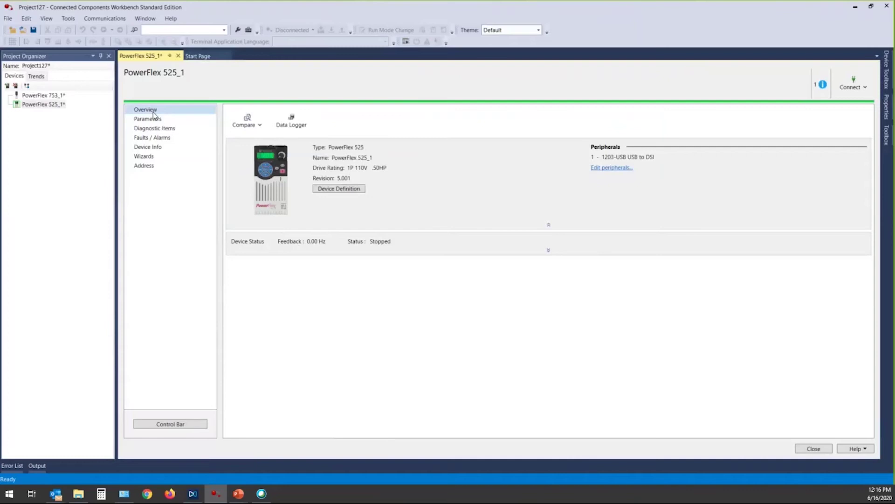
left_click(42, 104)
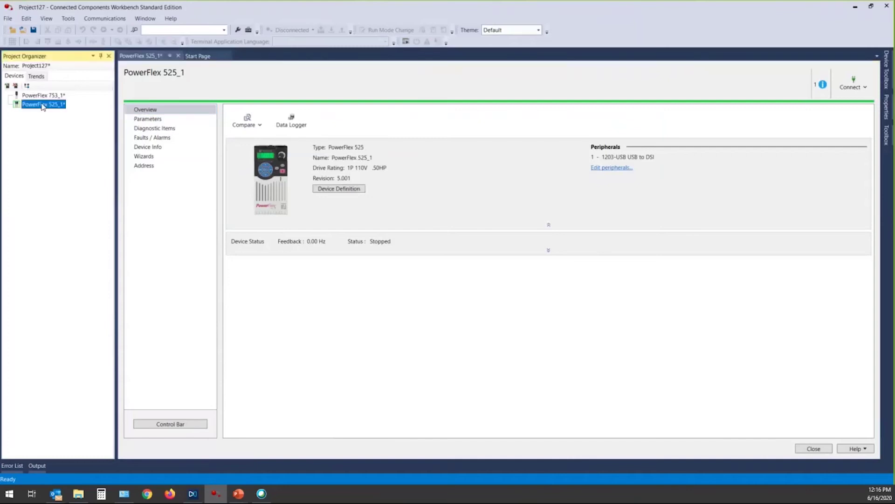
left_click(42, 104)
type("Conveyor_1")
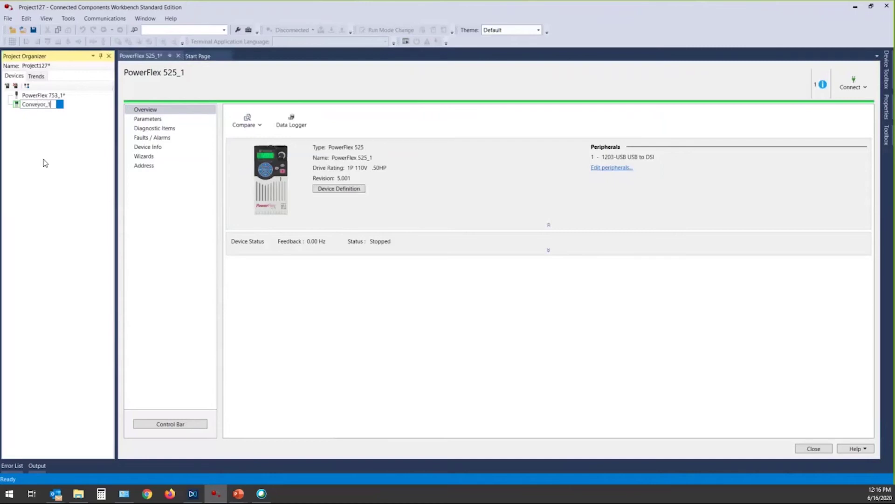
key("Return")
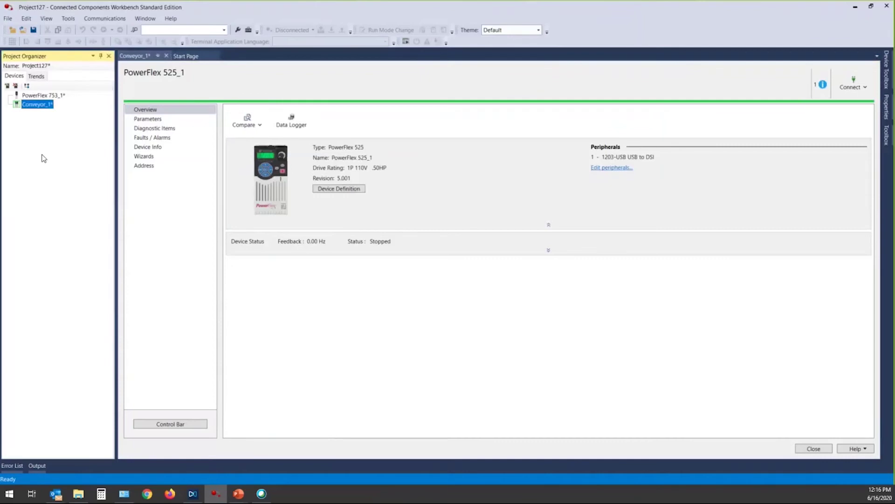
Save the project under the new name Conveyor.
left_click(8, 19)
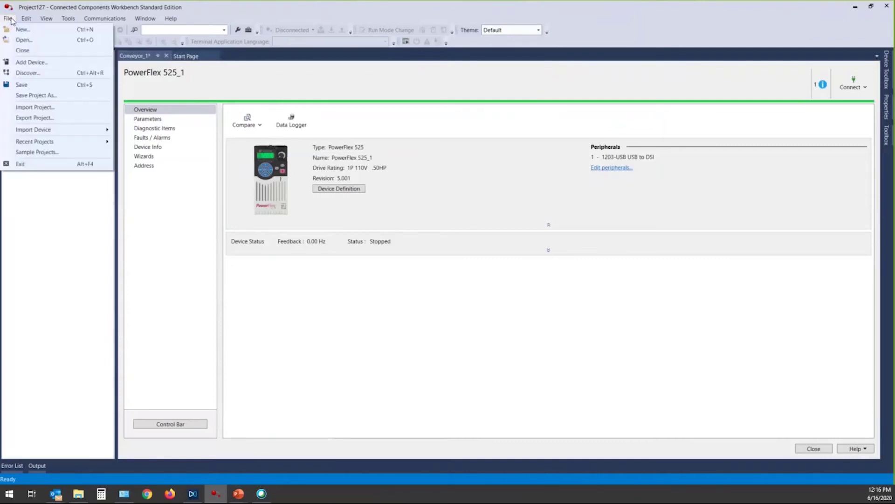
left_click(32, 96)
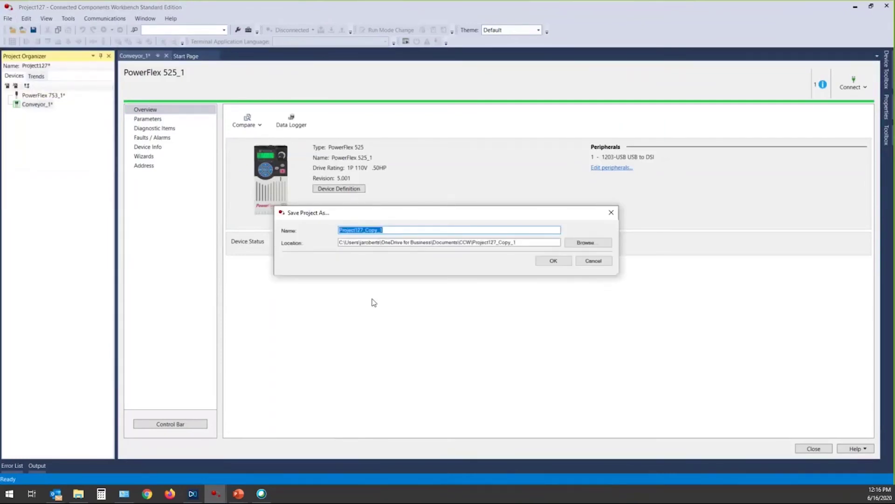
type("Conveyor")
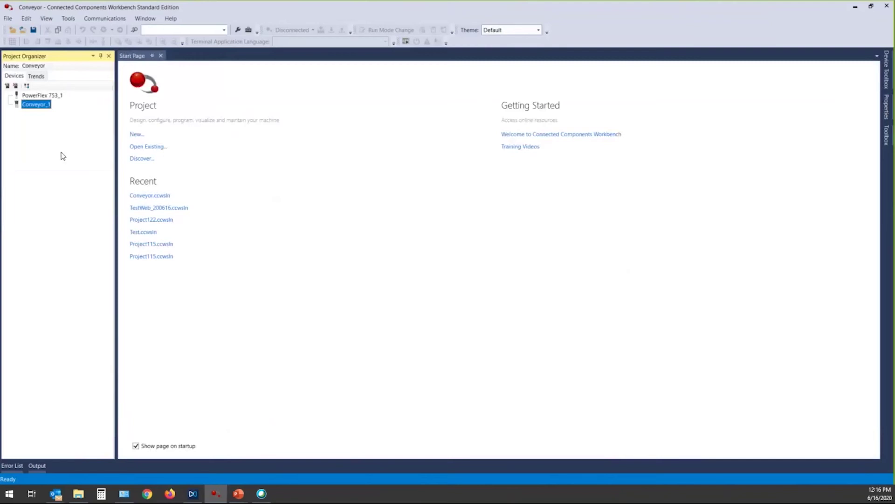
Open the PowerFlex 753_1 drive and view the parameters of port 4, I/O Module 24V, including RO0 Sel.
left_click(29, 96)
double_click(29, 96)
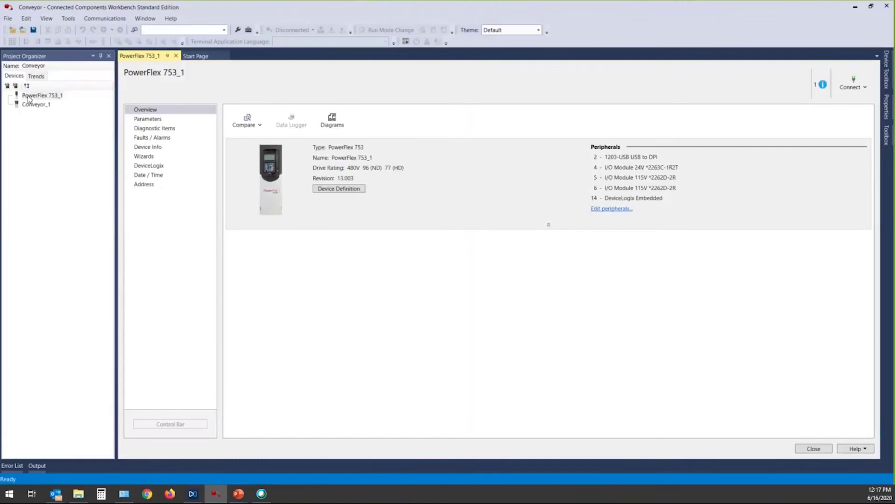
left_click(160, 119)
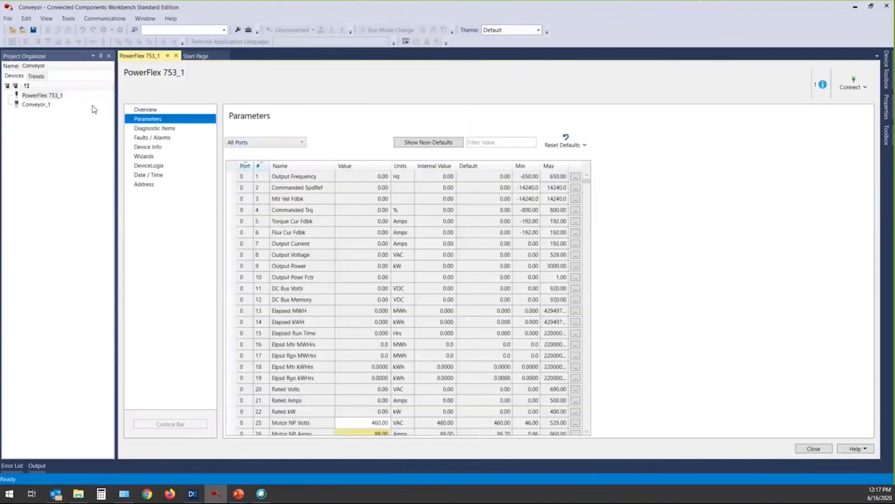
left_click(301, 143)
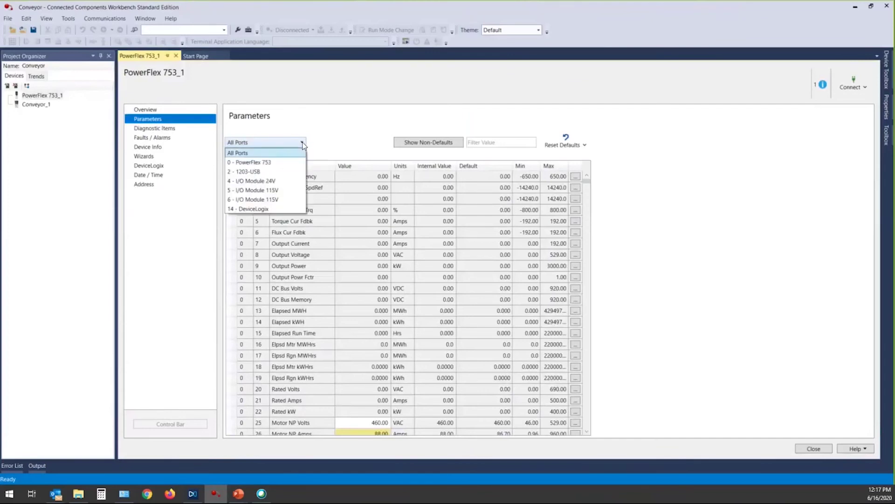
left_click(270, 183)
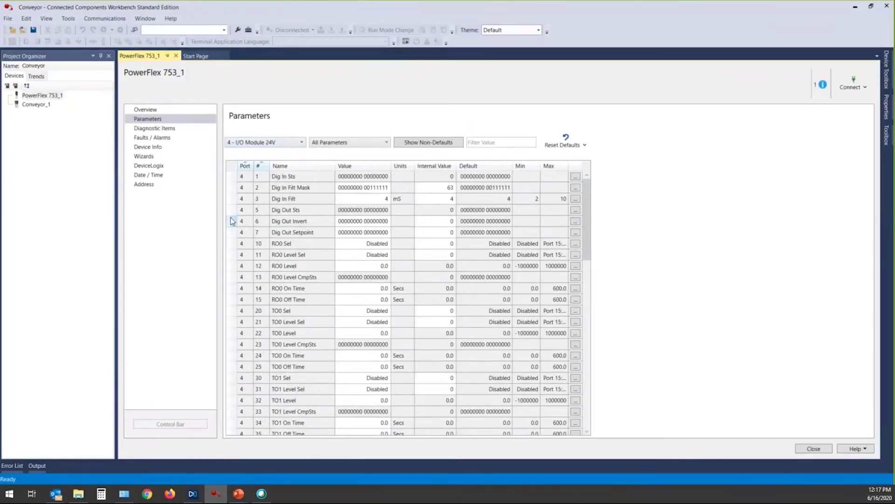
left_click(233, 243)
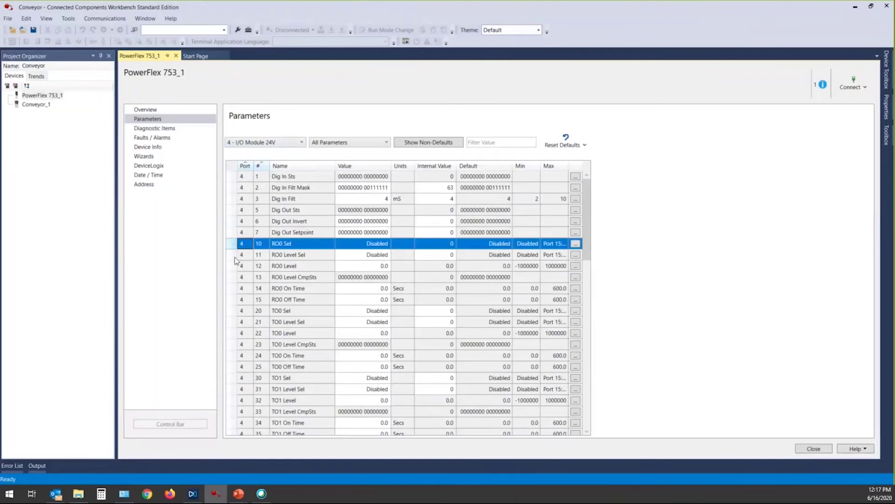
View the parameters of port 0, PowerFlex 753, followed by those of port 14, DeviceLogix.
left_click(301, 143)
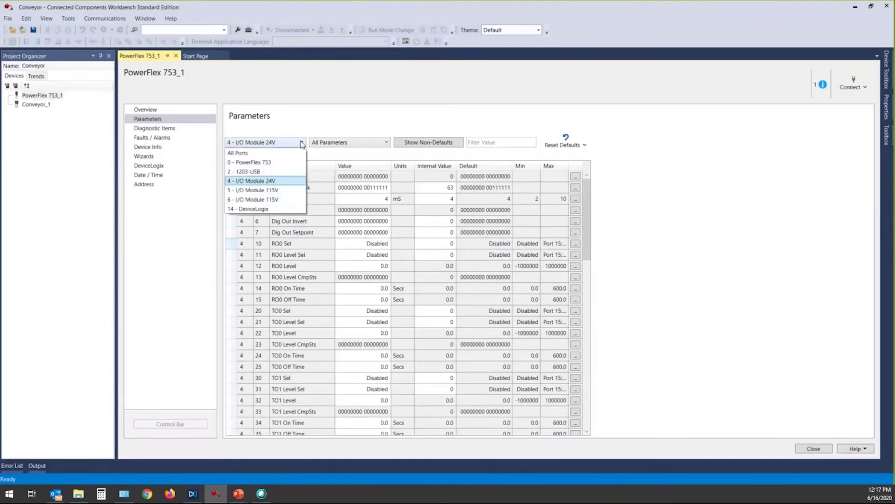
left_click(255, 167)
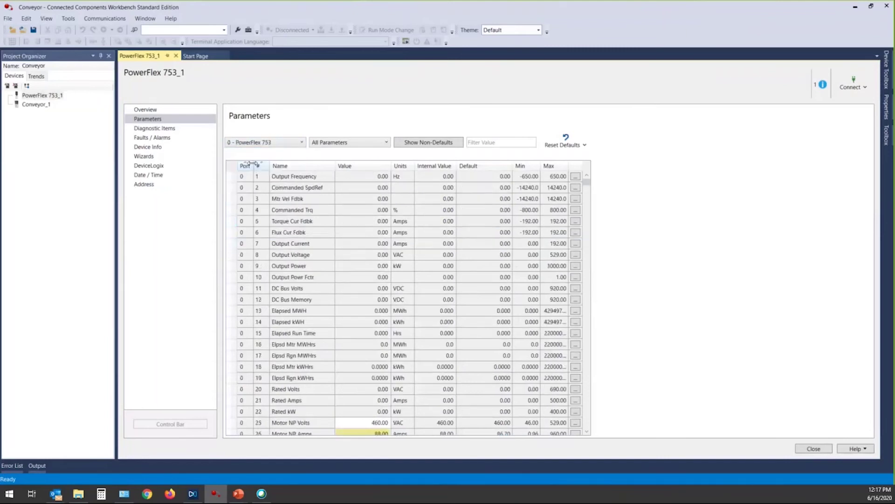
left_click(302, 142)
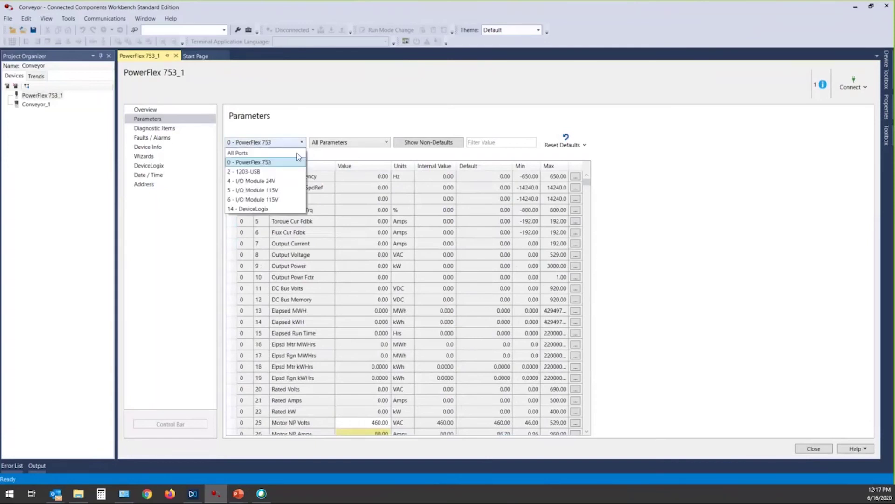
left_click(262, 209)
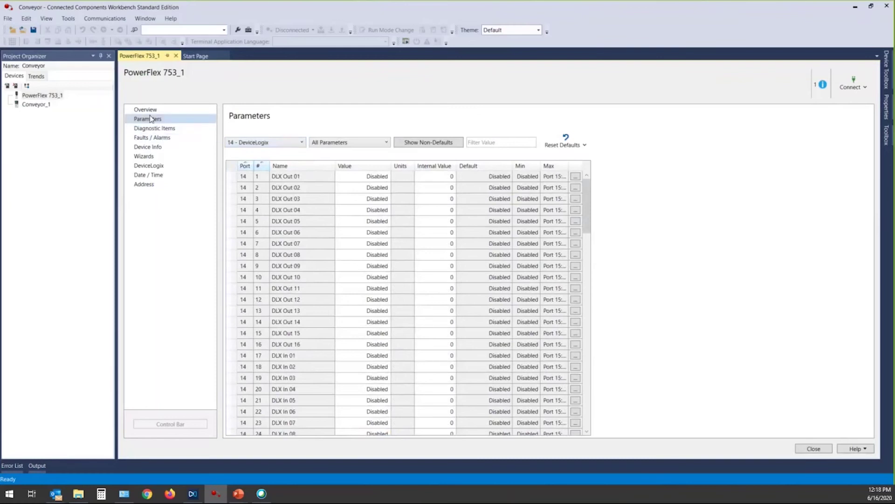
Launch the DeviceLogix function block editor for the PowerFlex 753 and maximize it.
left_click(149, 168)
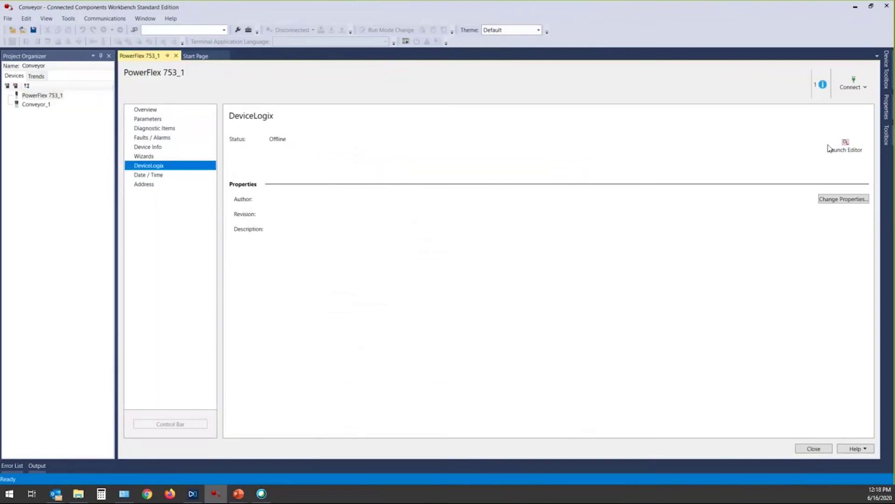
left_click(849, 149)
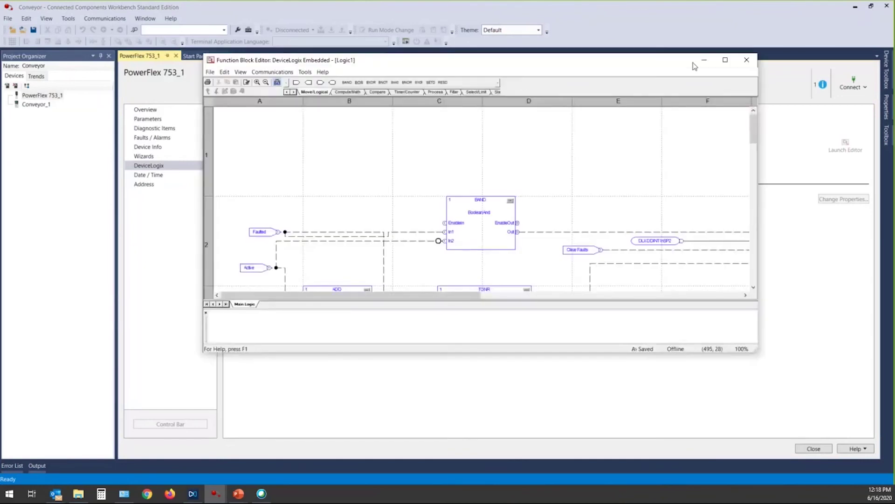
left_click(726, 61)
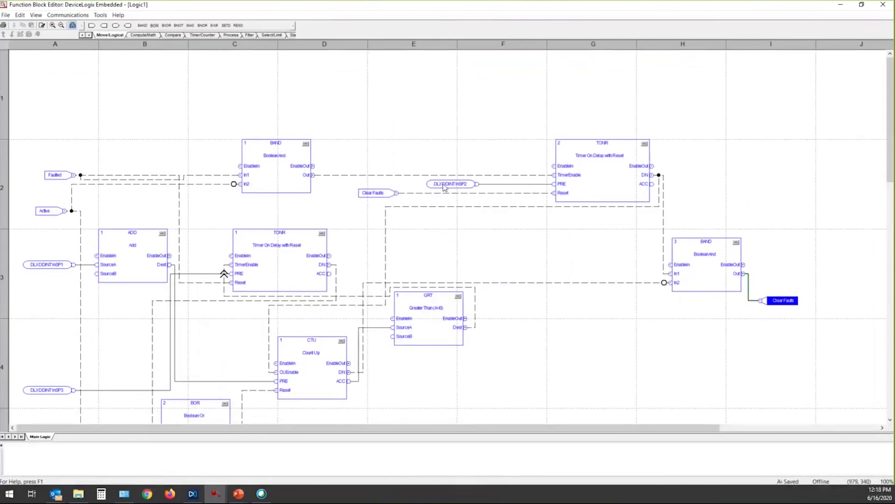
Inspect the tags available for the input feeding PRE on the second TONR block, leaving its assignment as is.
left_click(466, 185)
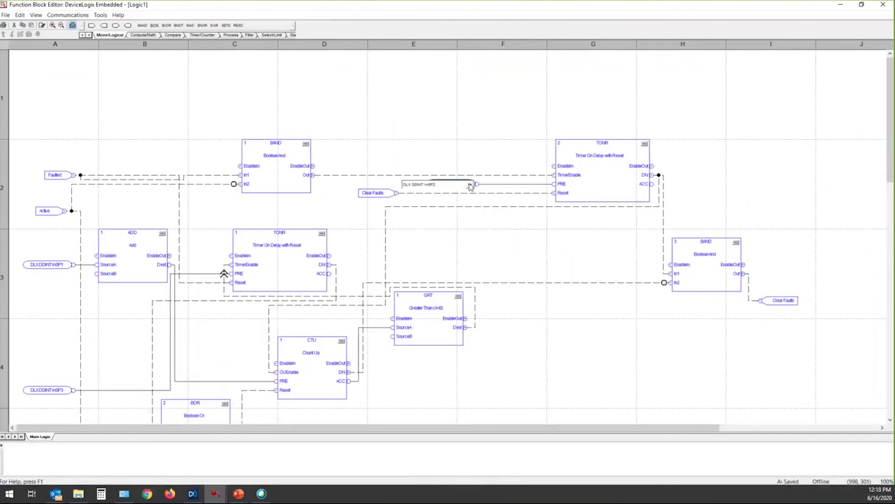
left_click(470, 185)
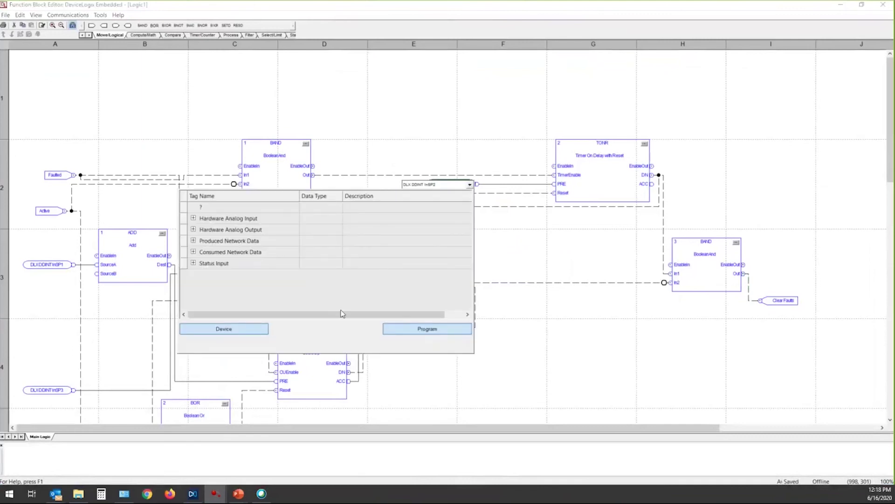
left_click(455, 111)
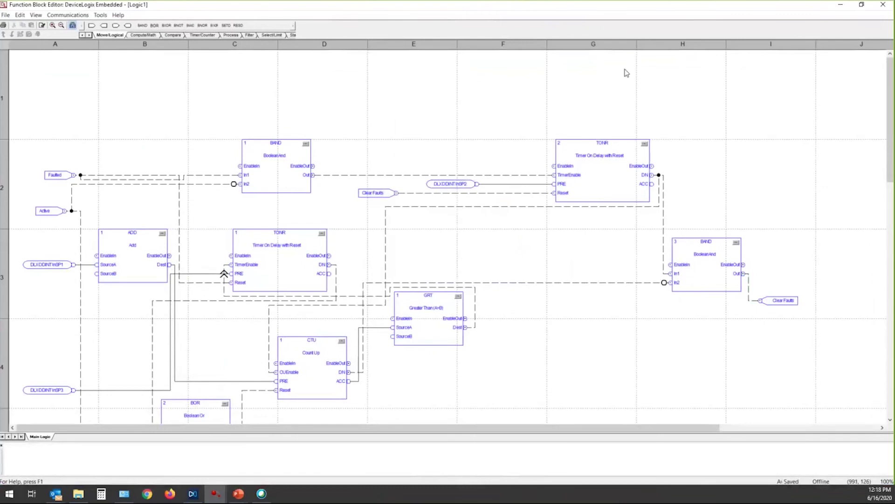
Close the DeviceLogix function block editor and the PowerFlex 753_1 drive page.
left_click(881, 5)
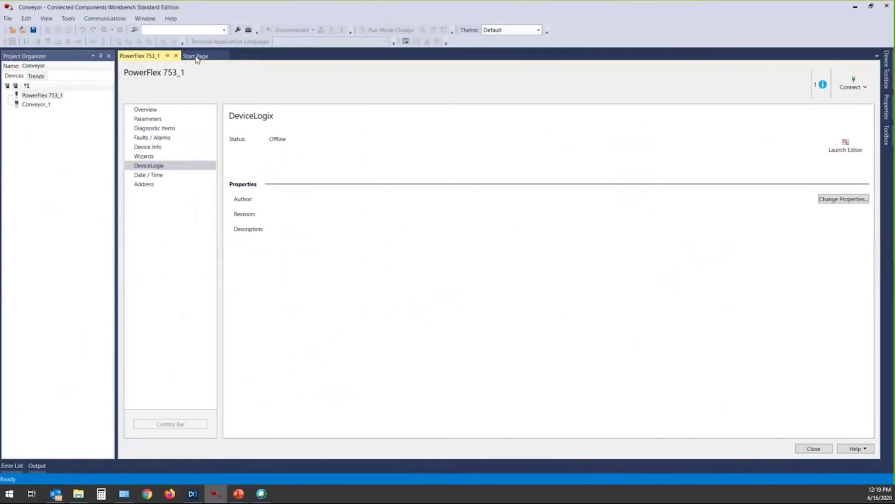
left_click(176, 56)
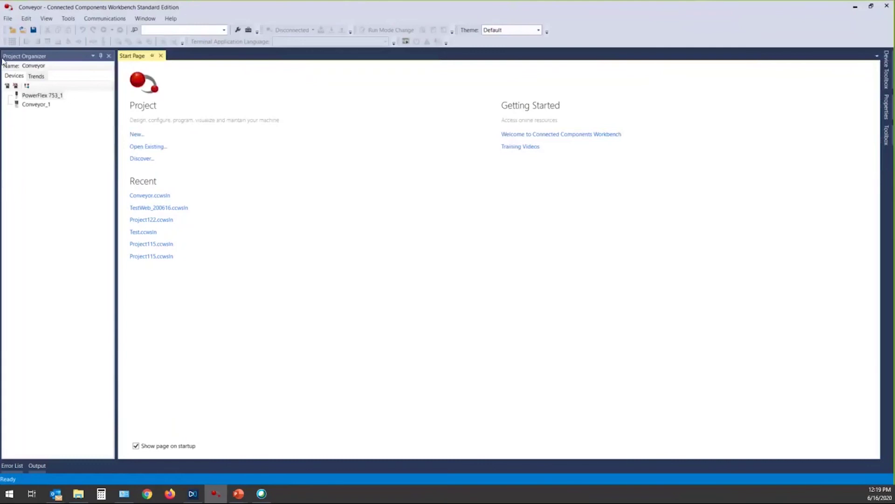
Import the drive file PECO PF400 CWP from the Desktop into the Conveyor project and accept its device definition.
left_click(8, 19)
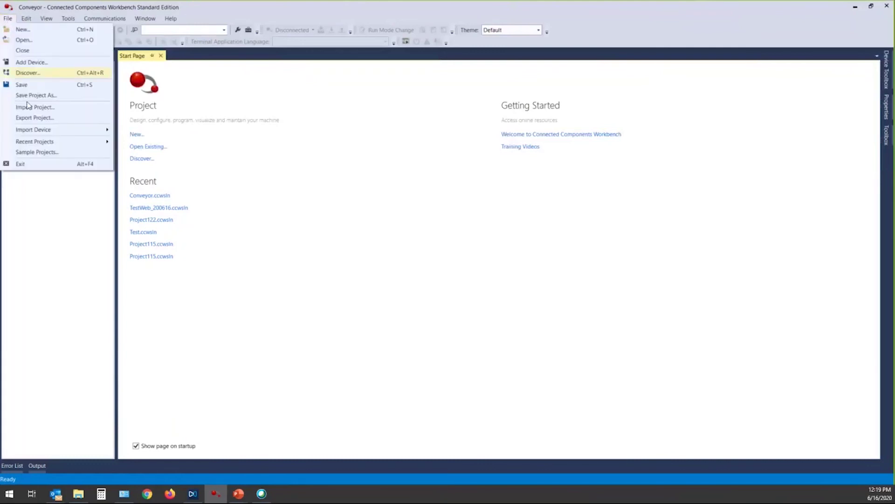
mouse_move(38, 132)
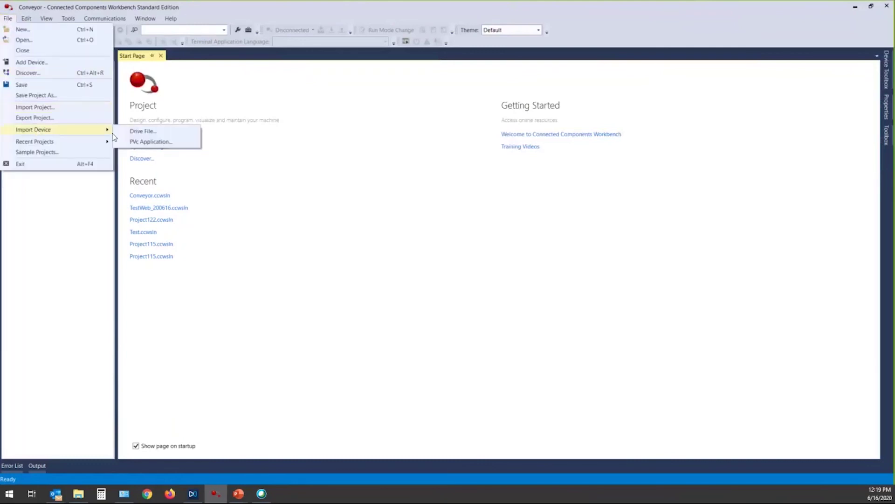
left_click(138, 131)
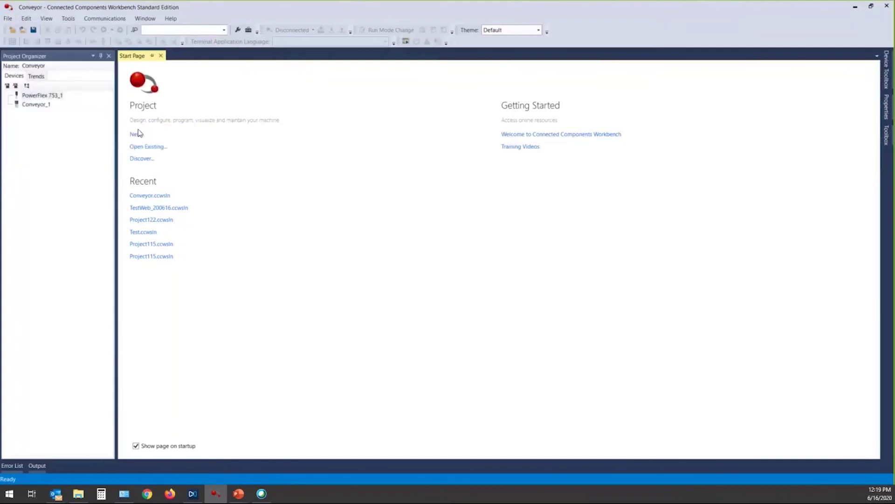
scroll(333, 101, "down", 3)
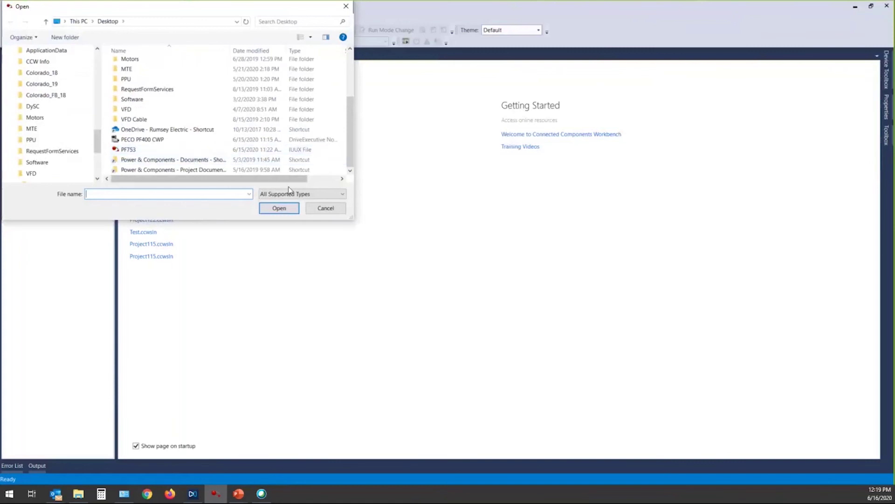
left_click(178, 138)
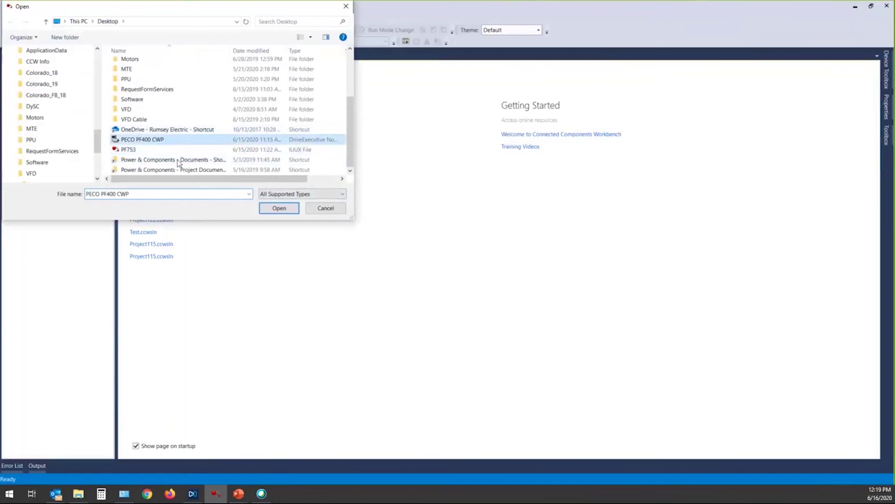
left_click(249, 197)
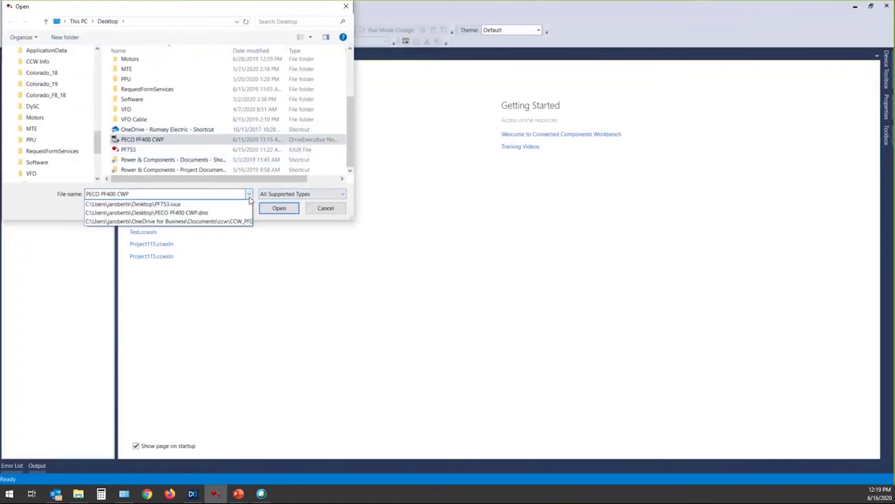
left_click(203, 213)
left_click(162, 140)
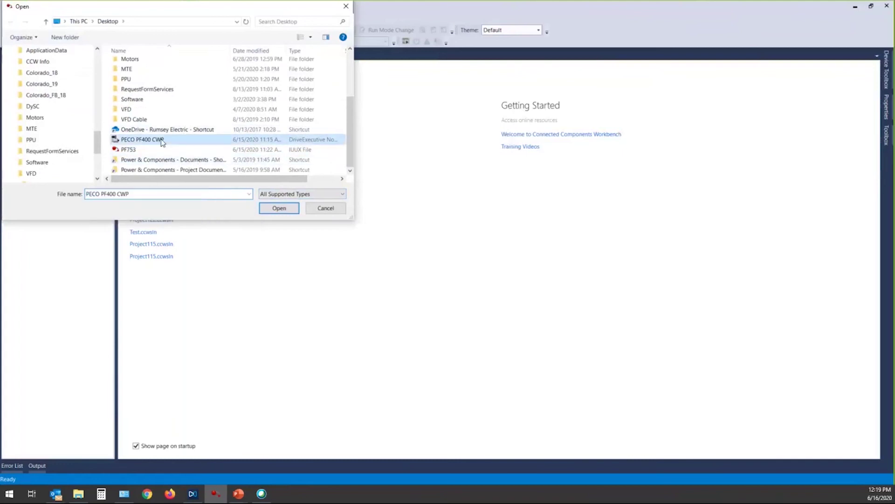
left_click(284, 213)
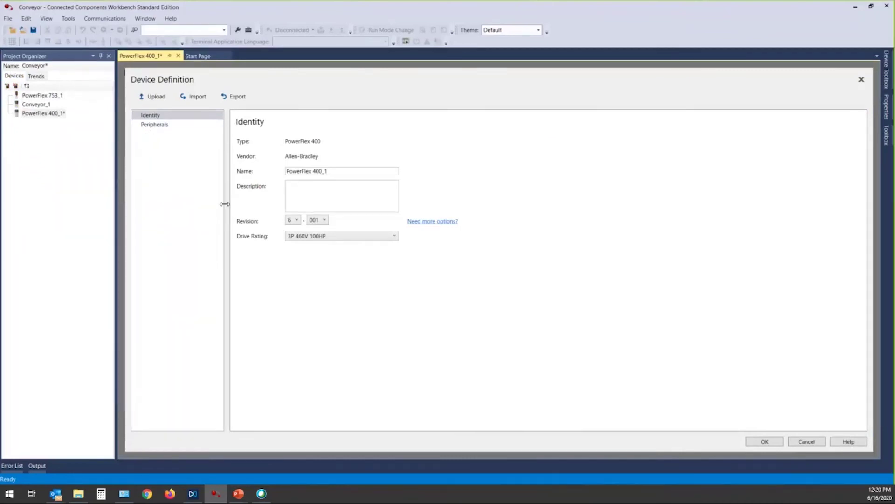
left_click(764, 441)
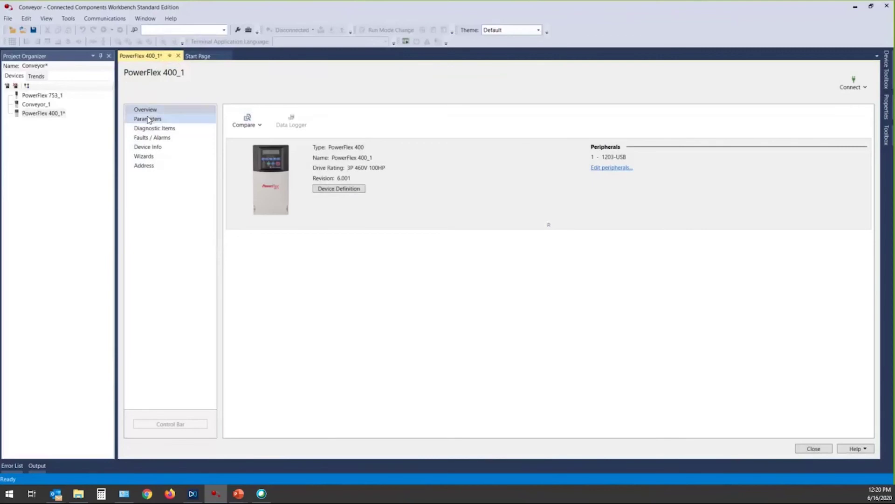
View the imported PowerFlex 400 drive's parameters and the ports available for filtering them, and return to its overview.
left_click(149, 120)
left_click(302, 142)
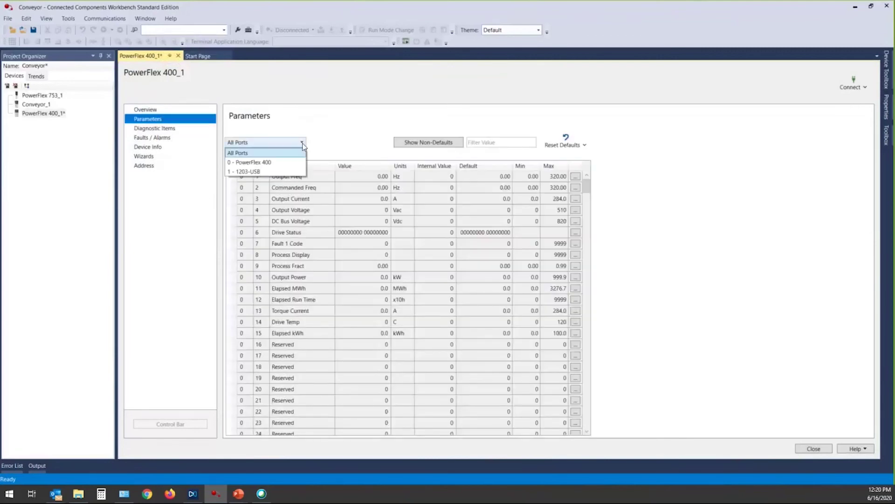
left_click(153, 110)
left_click(153, 111)
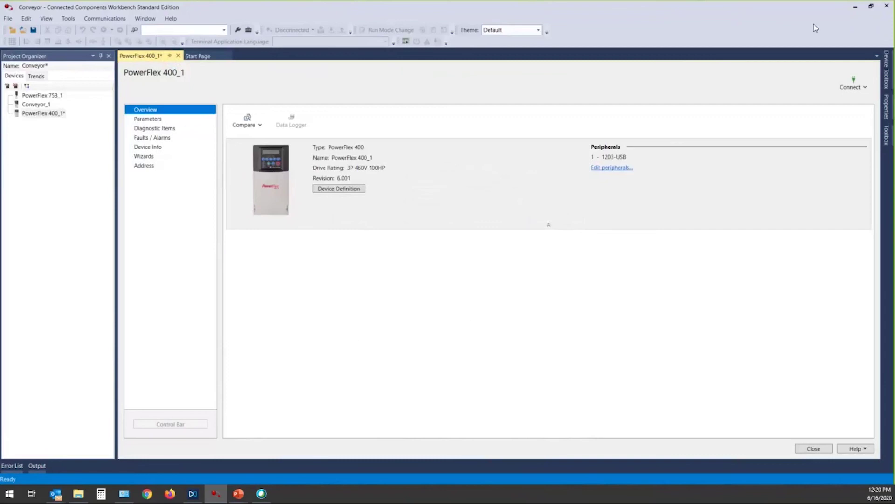
left_click(855, 7)
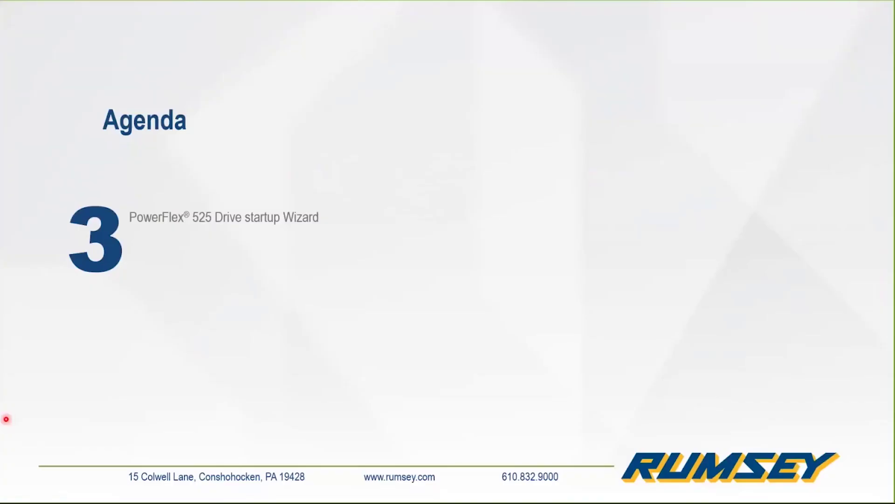
key("Right")
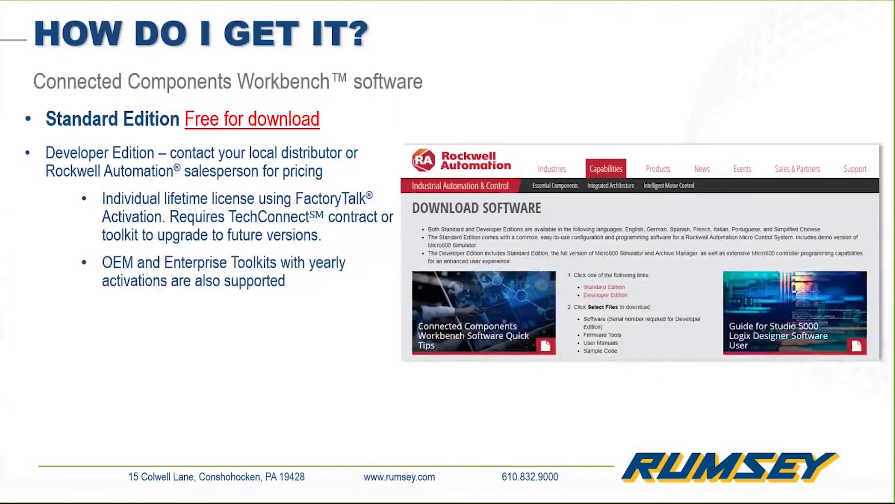